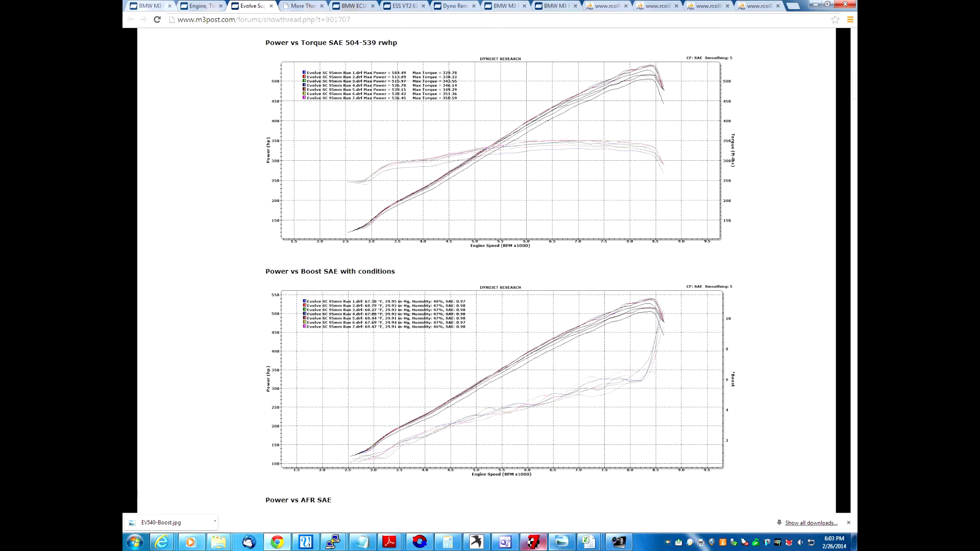
# Switch to WinPEP 7 and open the dyno run RunFile_035.drf from the M3 folder.
pyautogui.click(534, 542)
pyautogui.hotkey('alt', 'f')
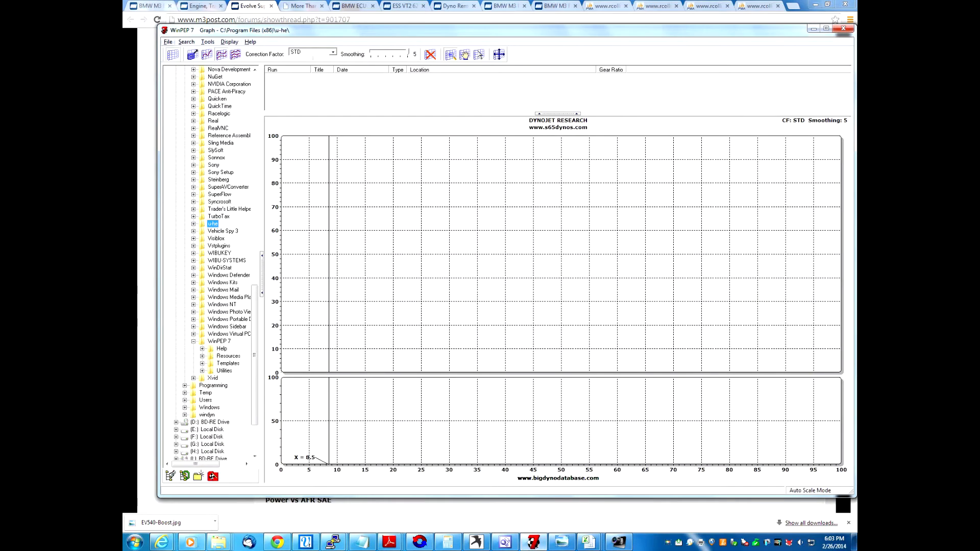
pyautogui.press('Return')
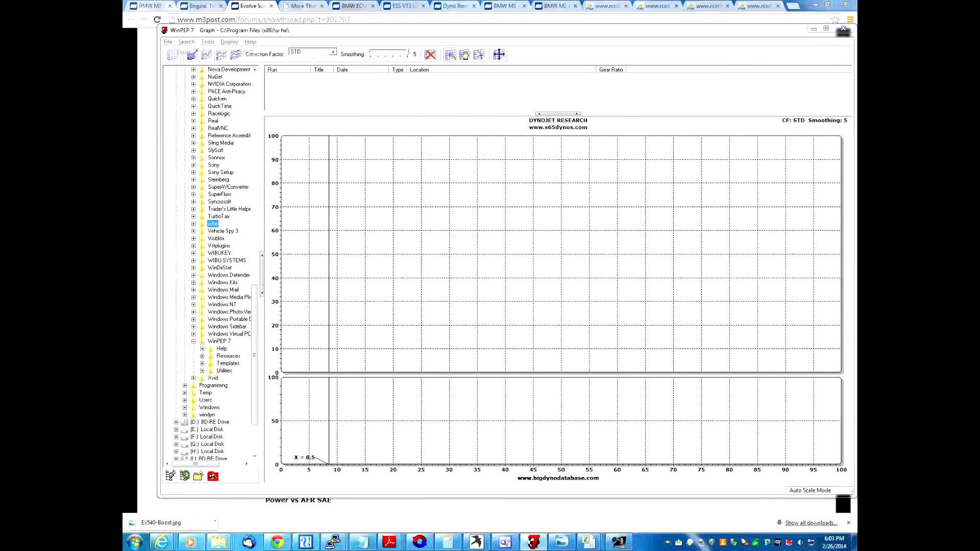
pyautogui.press('BackSpace')
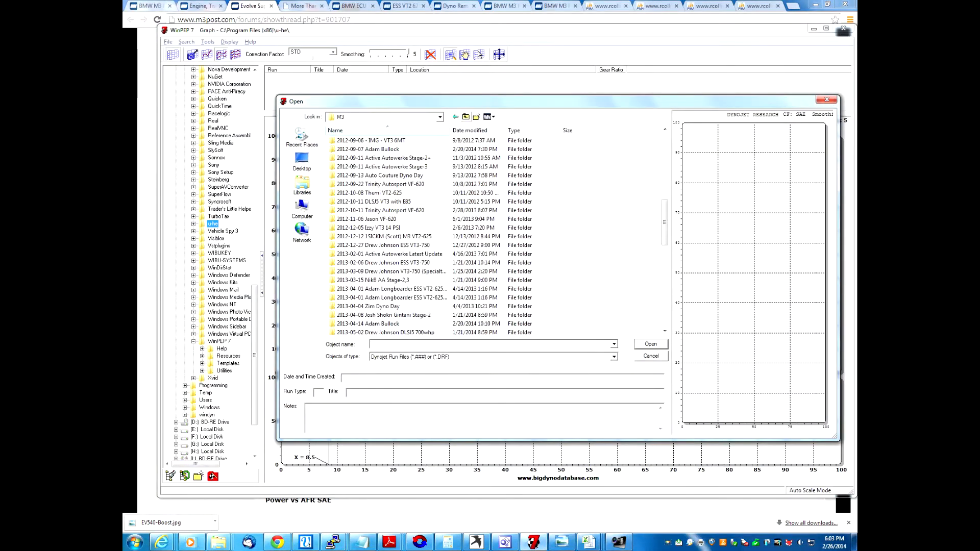
pyautogui.scroll(-3, 490, 235)
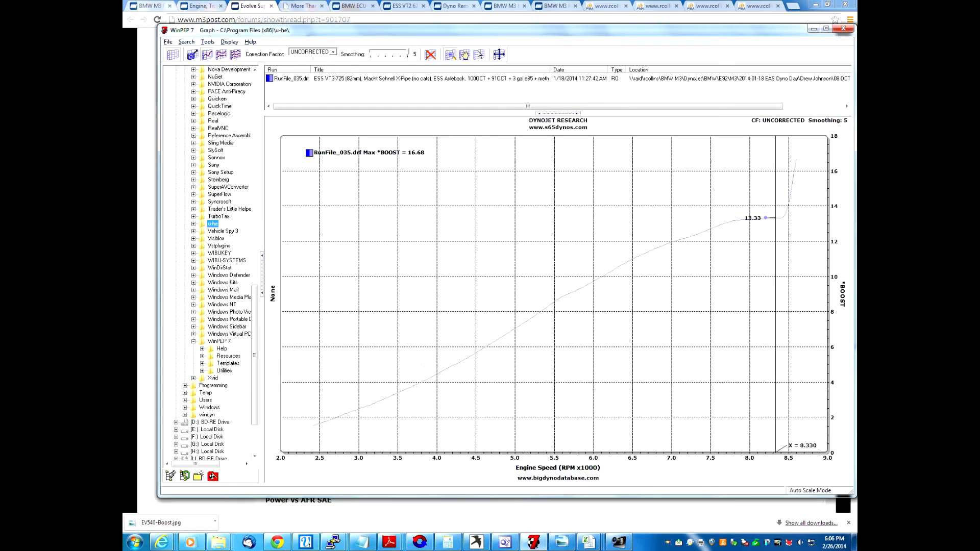
# Display the boost graph in Black & White Mode.
pyautogui.click(208, 42)
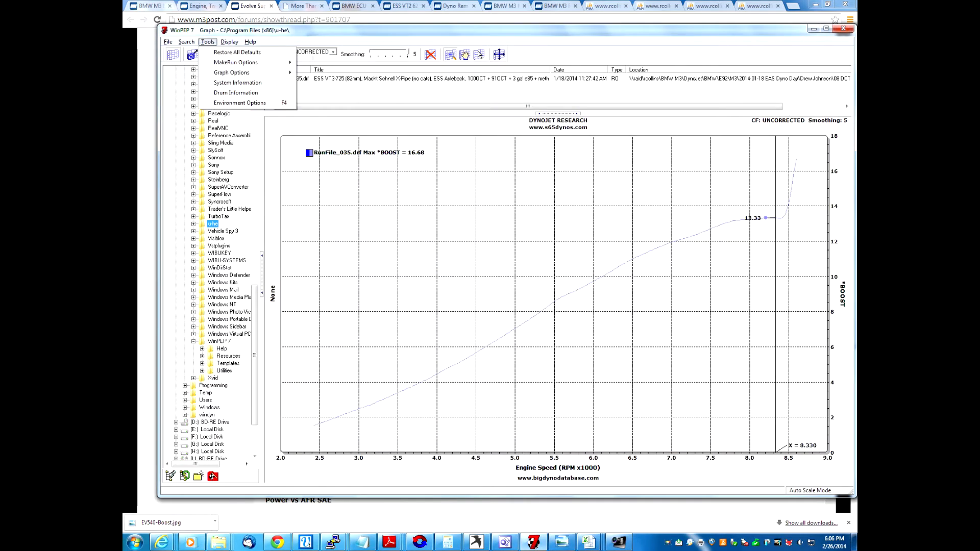
pyautogui.moveTo(232, 72)
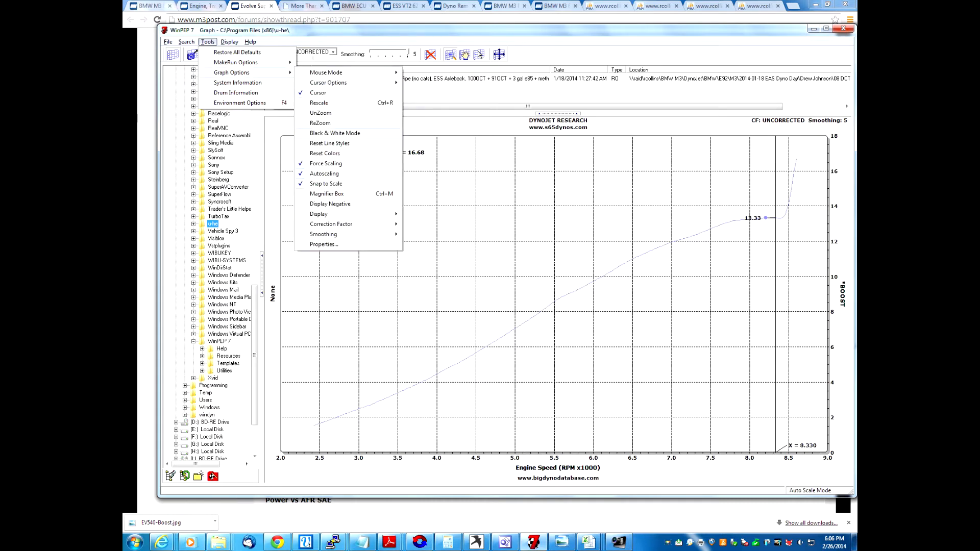
pyautogui.click(335, 133)
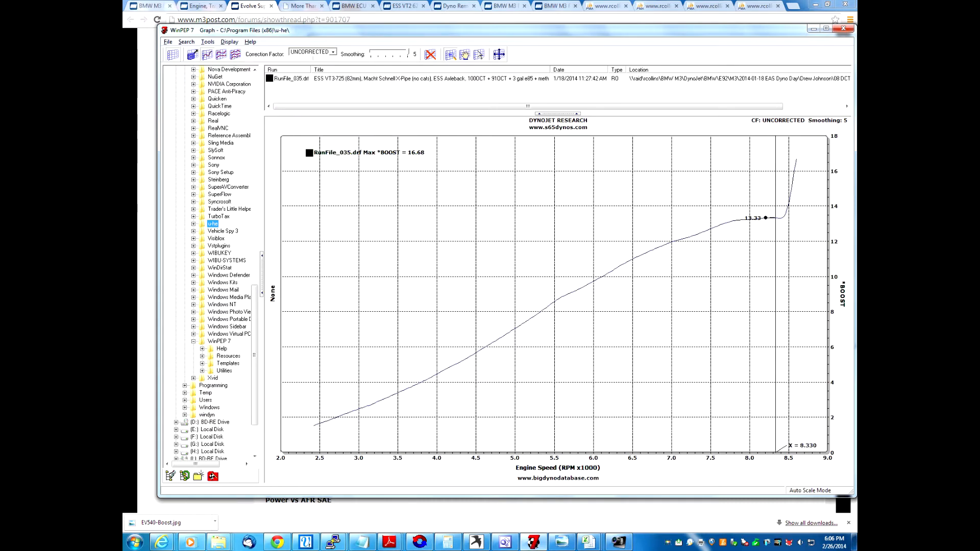
# Export the boost graph of the loaded dyno run.
pyautogui.click(168, 42)
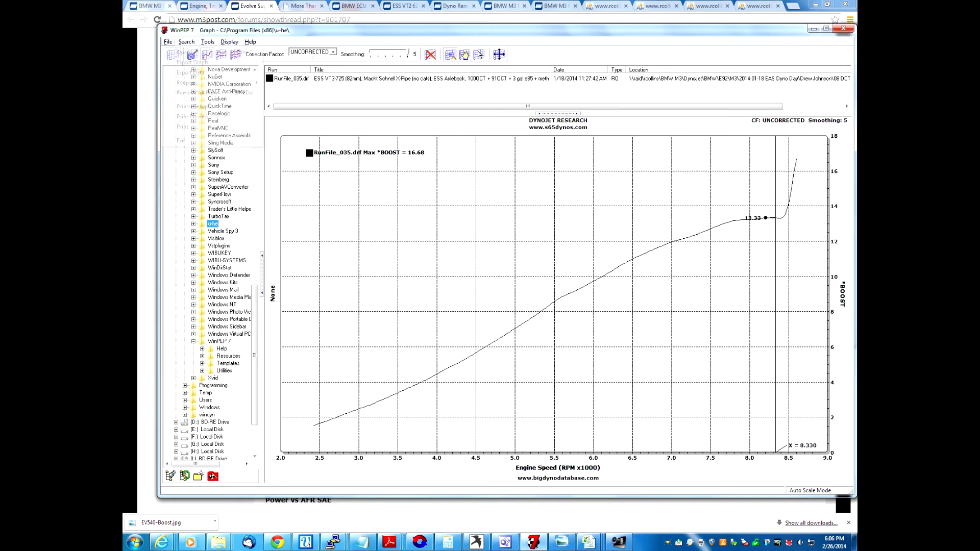
pyautogui.click(204, 110)
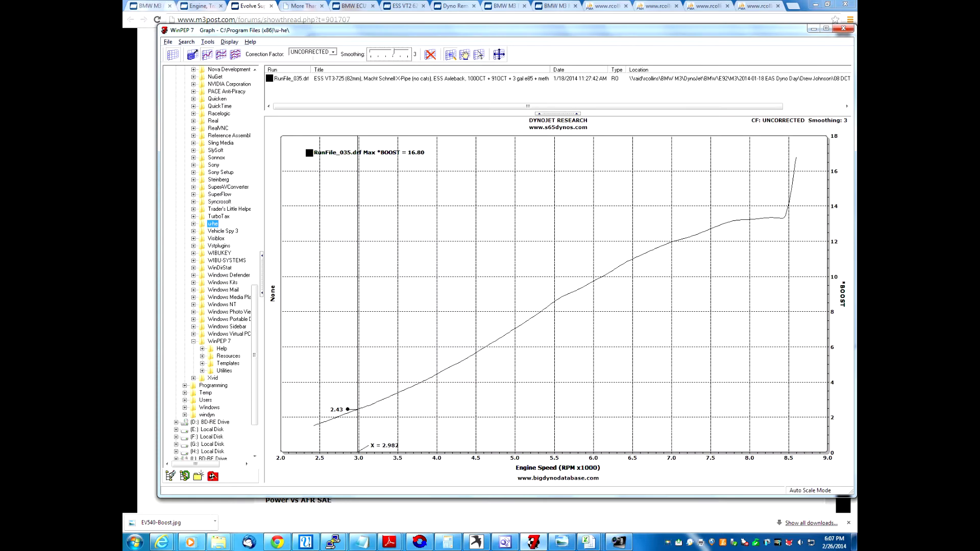
pyautogui.click(168, 41)
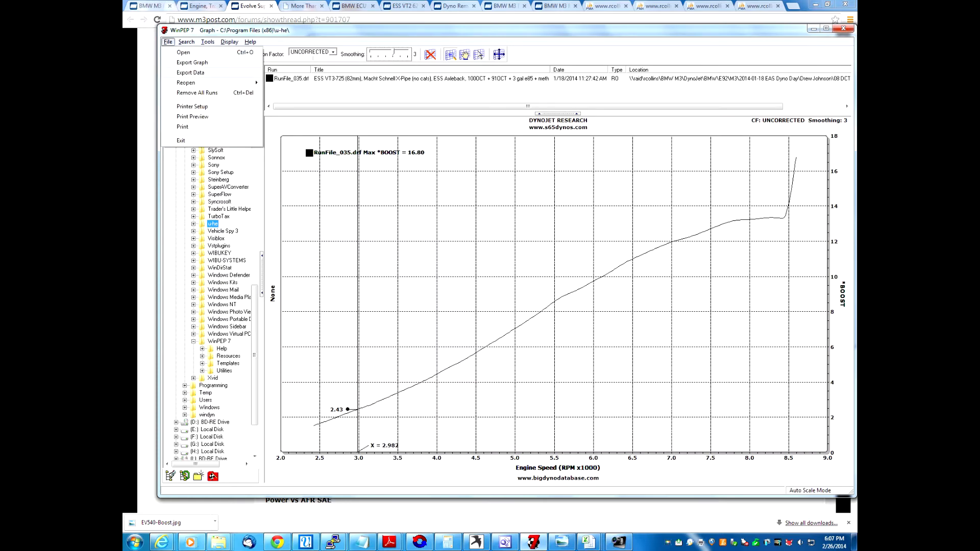
pyautogui.click(192, 63)
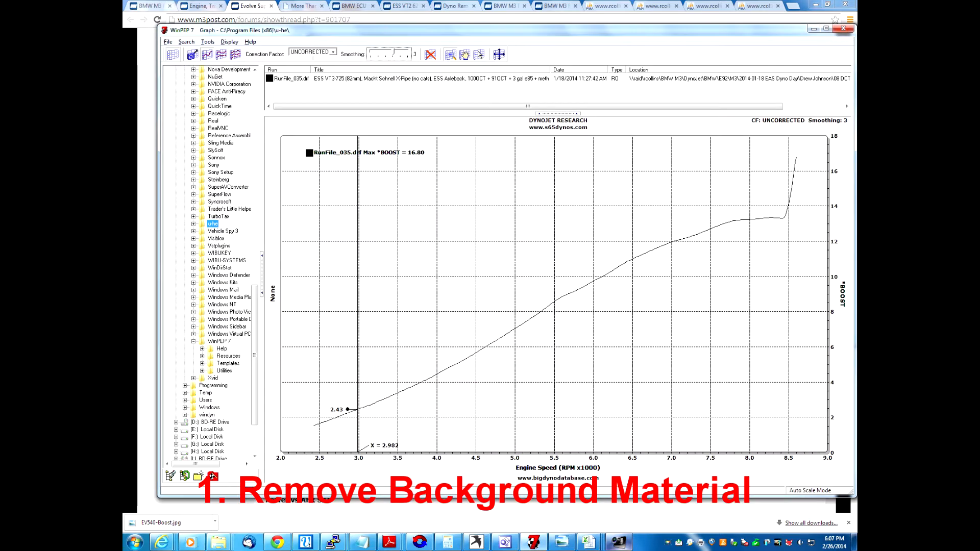
# Switch to Corel PaintShop Photo Pro, close the EV540-Boost image and open the Boost-Demo image.
pyautogui.moveTo(618, 542)
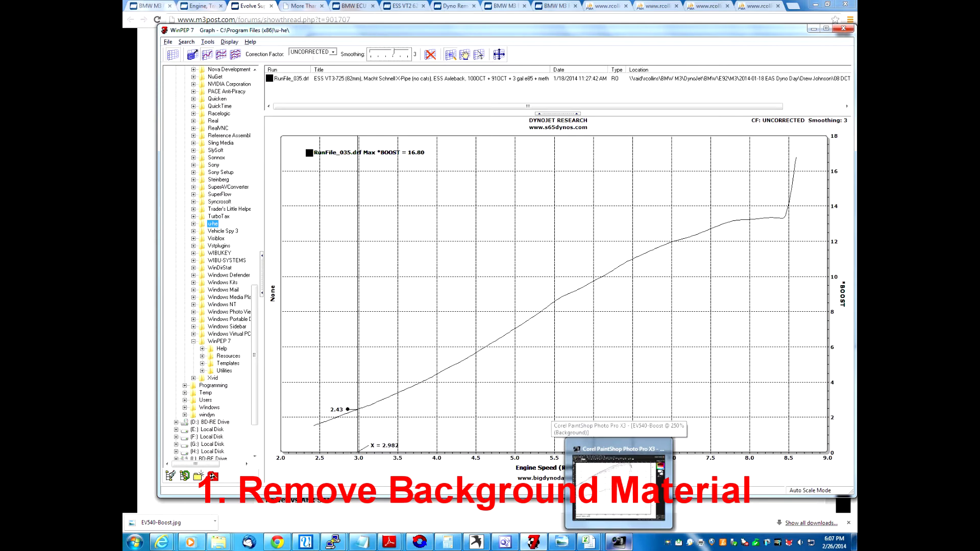
pyautogui.click(618, 484)
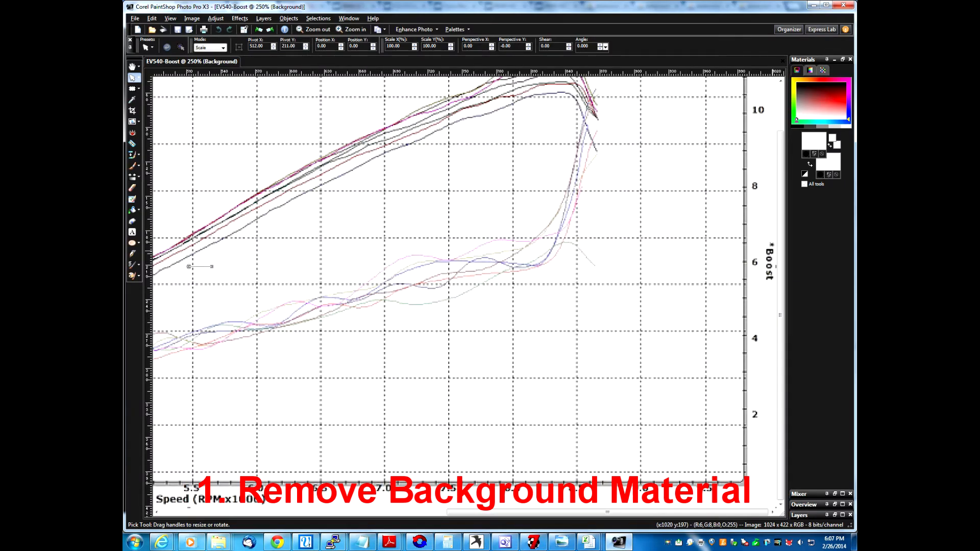
pyautogui.click(782, 62)
pyautogui.click(135, 18)
pyautogui.click(150, 38)
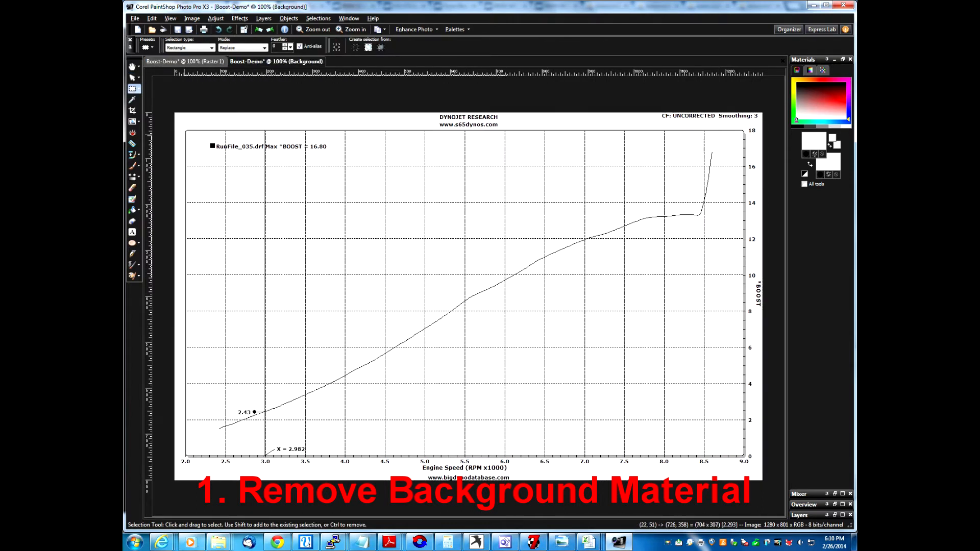
# Clear the grid lines, labels and axes around the boost curve by deleting rectangular selections above and below it.
pyautogui.moveTo(166, 104); pyautogui.dragTo(508, 277)
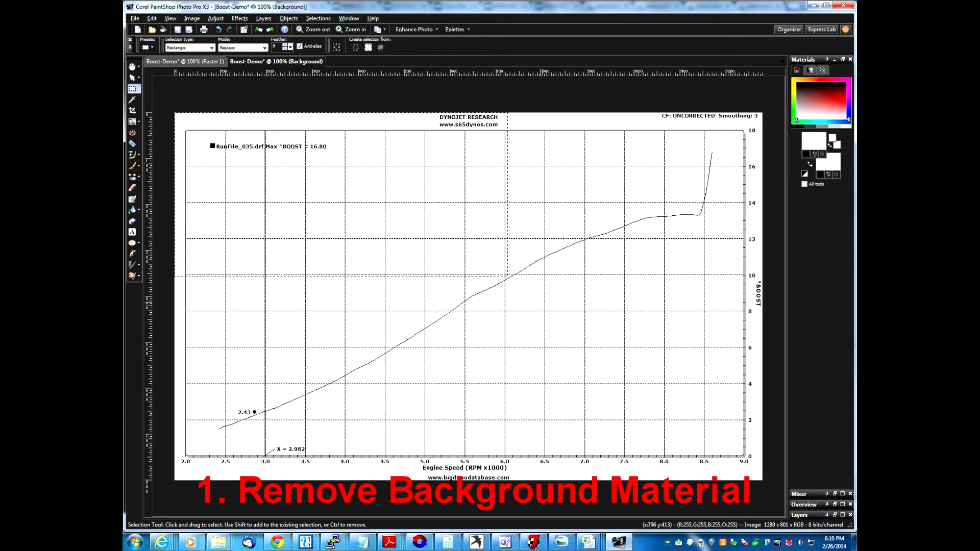
pyautogui.press('Delete')
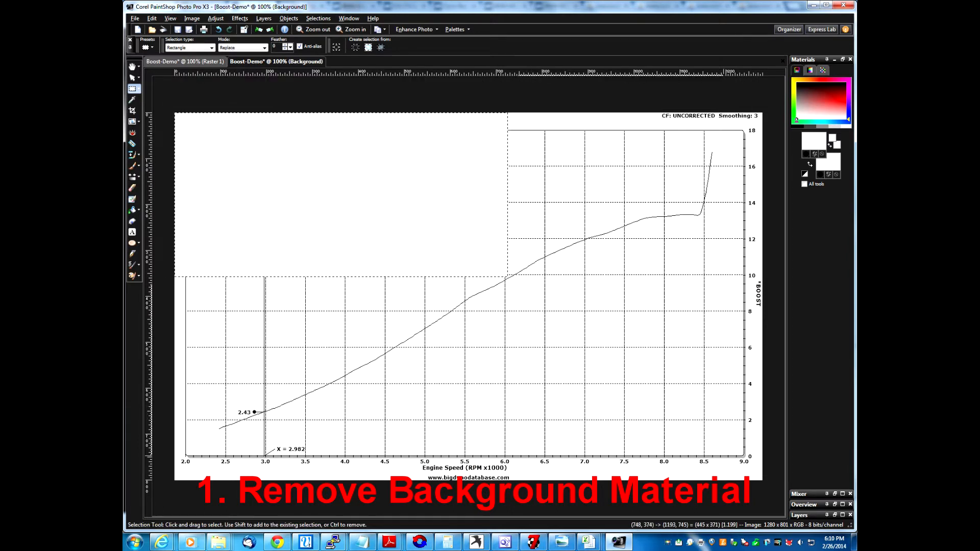
pyautogui.moveTo(518, 284); pyautogui.dragTo(765, 486)
pyautogui.press('Delete')
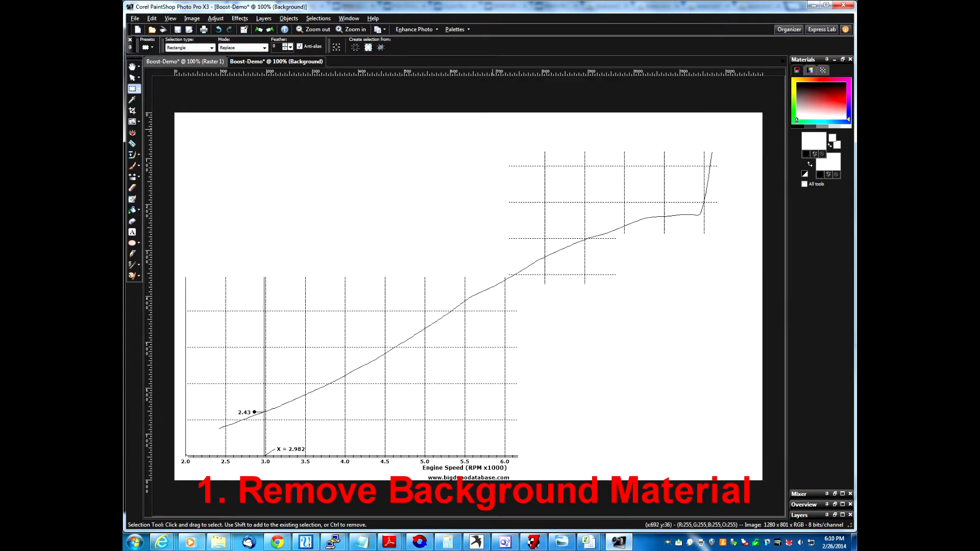
pyautogui.moveTo(492, 129); pyautogui.dragTo(671, 205)
pyautogui.press('Delete')
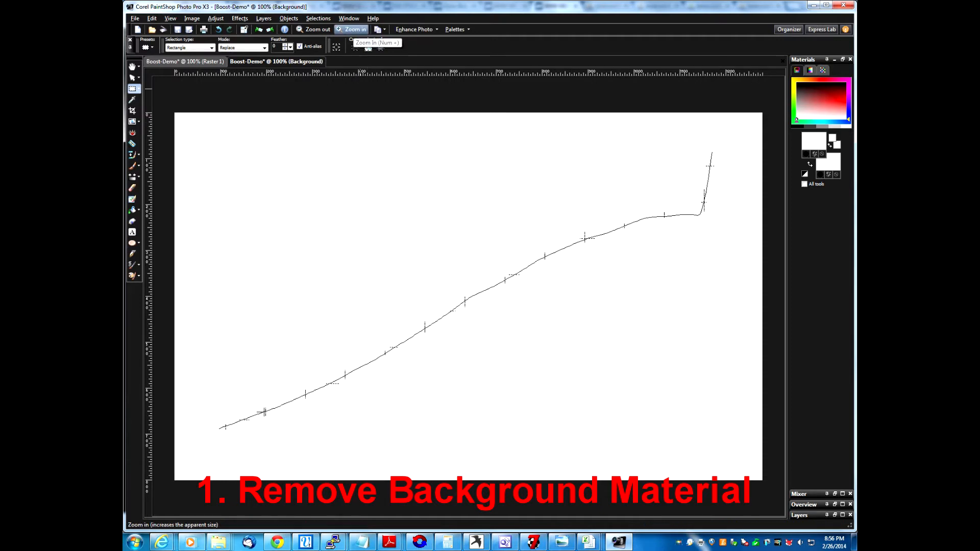
# Paint over the leftover grid marks crossing the boost curve in white with the Paint Brush.
pyautogui.click(353, 29)
pyautogui.click(353, 30)
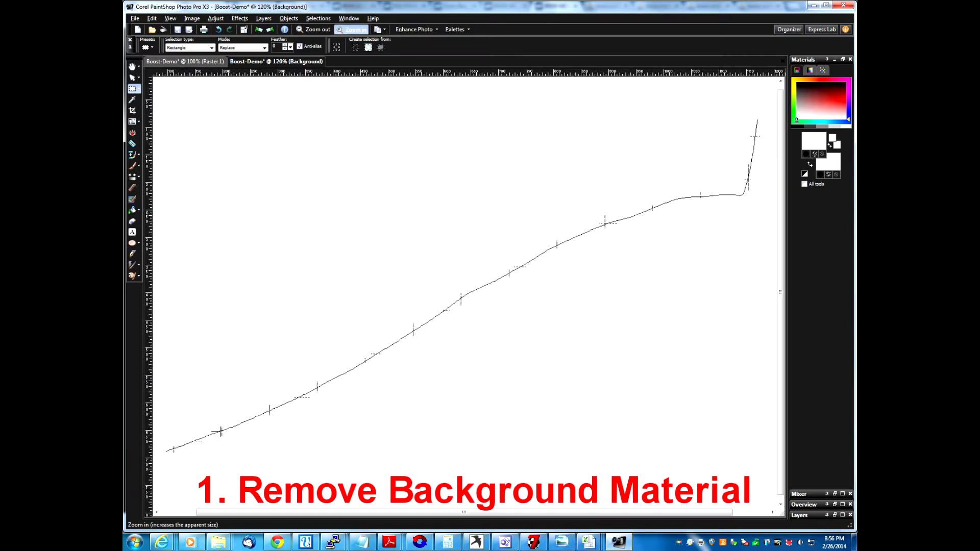
pyautogui.click(353, 29)
pyautogui.click(353, 30)
pyautogui.click(353, 30)
pyautogui.click(353, 29)
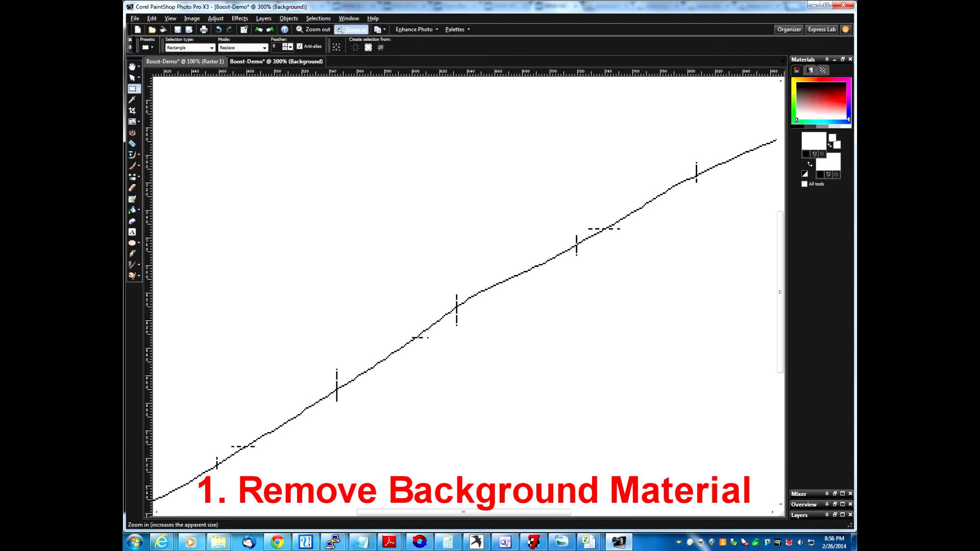
pyautogui.click(354, 30)
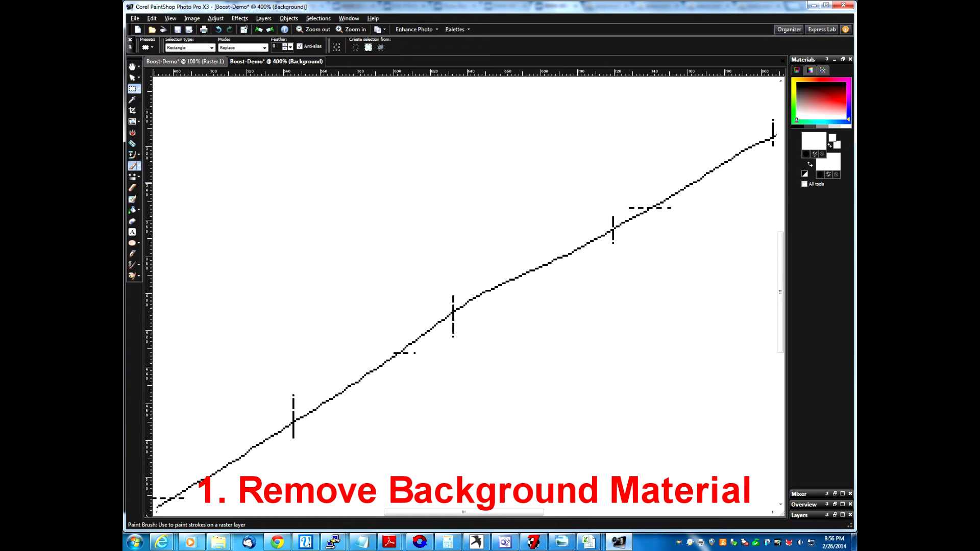
pyautogui.click(132, 165)
pyautogui.moveTo(453, 296); pyautogui.dragTo(453, 310)
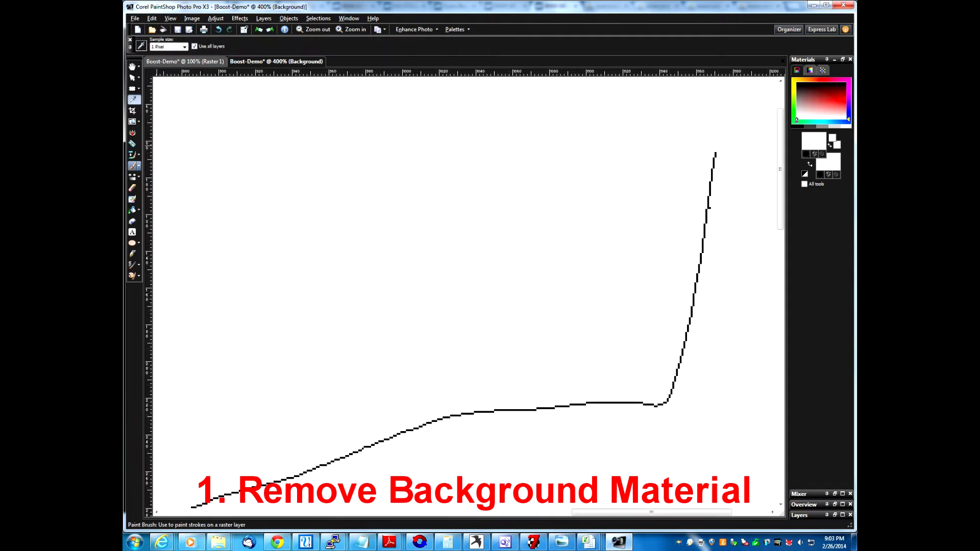
# Paint out the stray pixel beside the curve's steep final rise with a 1-pixel white Paint Brush.
pyautogui.press('b')
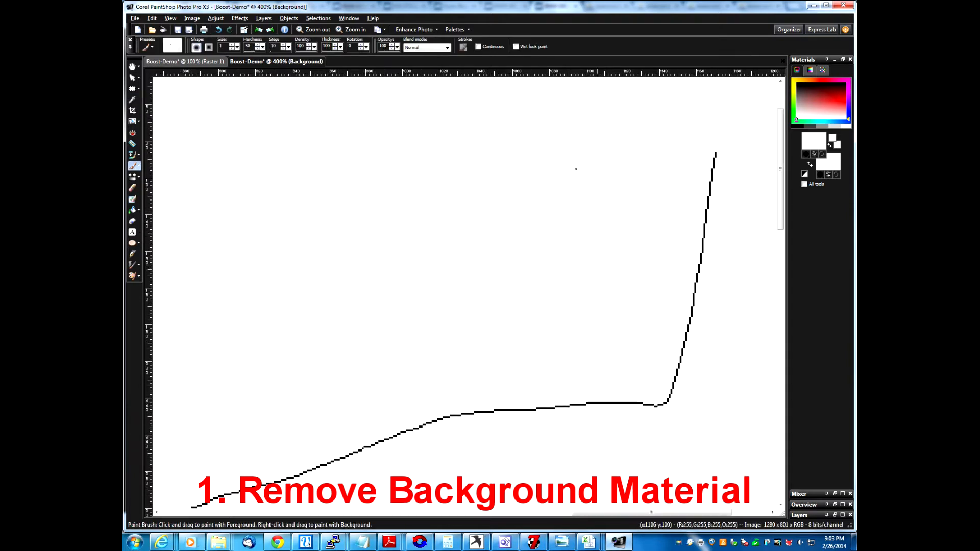
pyautogui.click(313, 29)
pyautogui.click(313, 30)
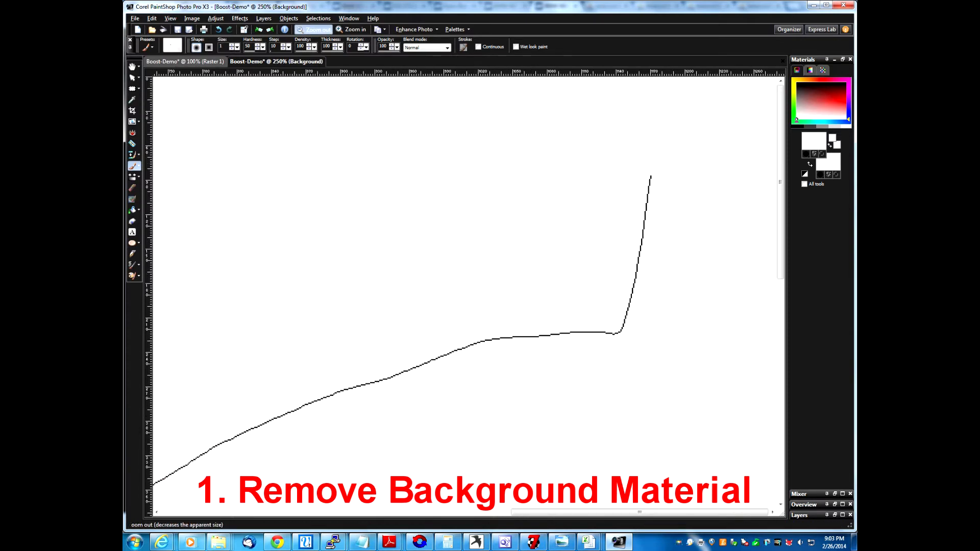
pyautogui.click(313, 29)
pyautogui.click(312, 29)
pyautogui.click(312, 29)
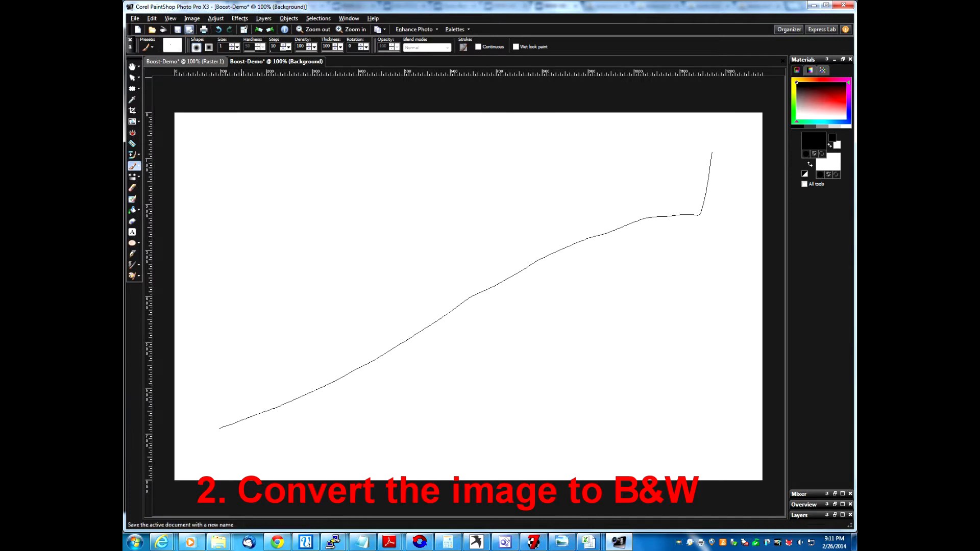
# Count the unique colors in the cleaned-up curve image.
pyautogui.click(192, 18)
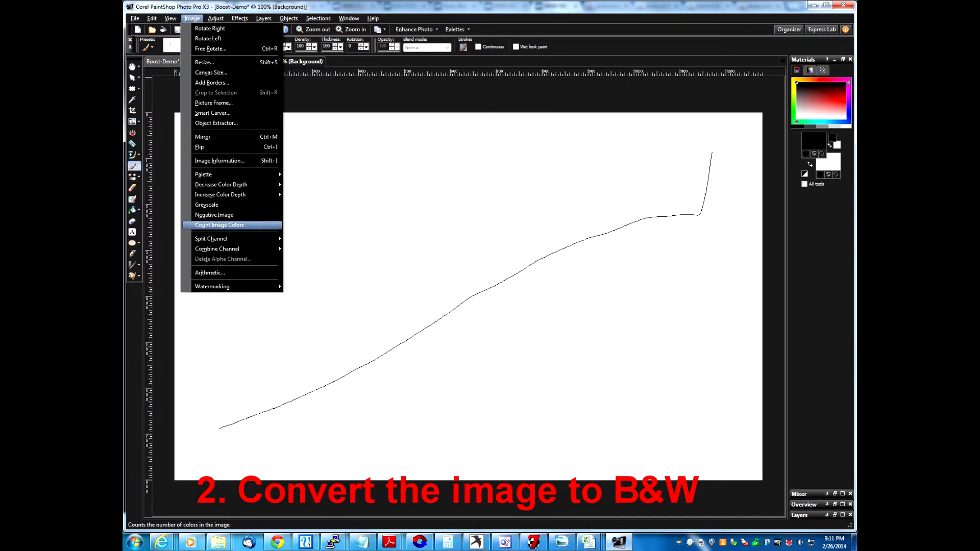
pyautogui.click(219, 225)
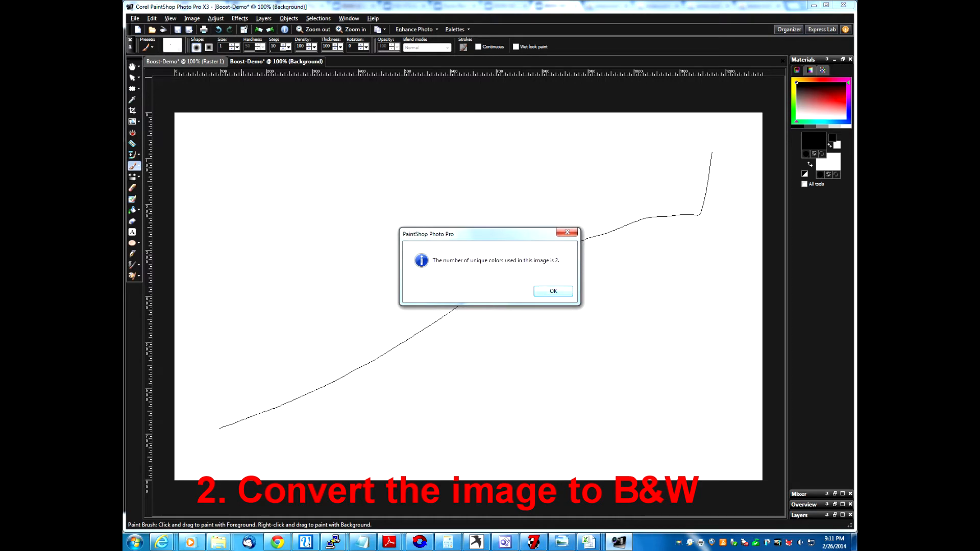
pyautogui.click(554, 291)
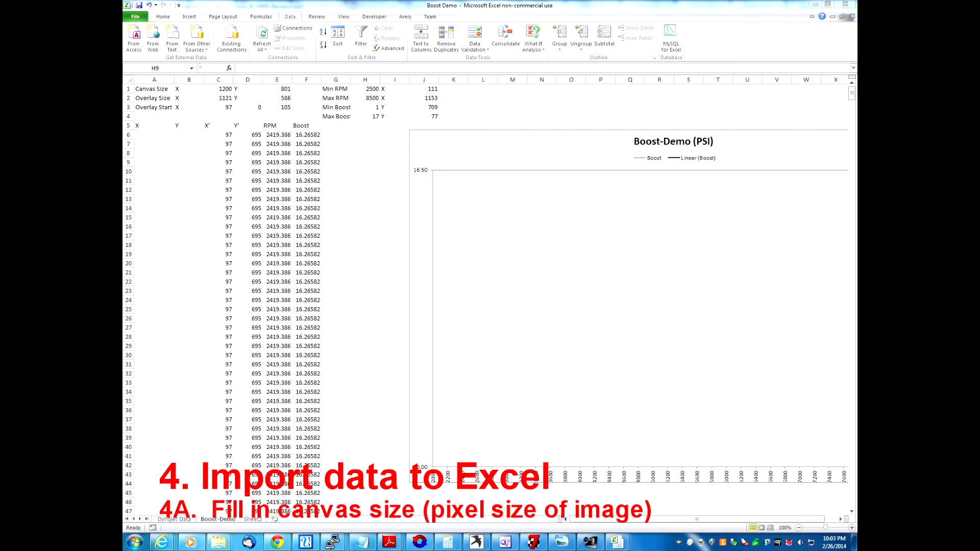
# Check the canvas size row in the Excel sheet against the Boost-Demo image's pixel dimensions in PaintShop Photo Pro.
pyautogui.click(154, 89)
pyautogui.click(155, 89)
pyautogui.moveTo(155, 89); pyautogui.dragTo(277, 89)
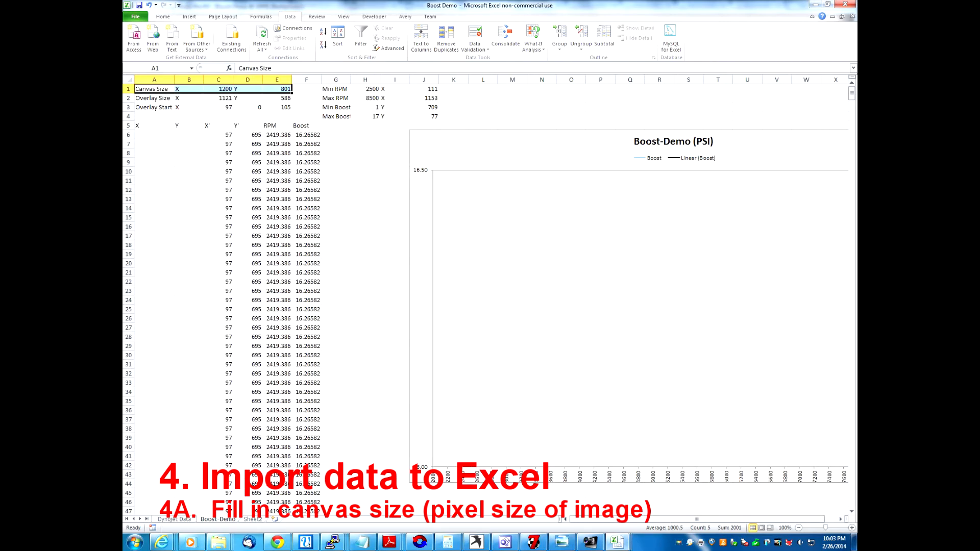
pyautogui.click(590, 542)
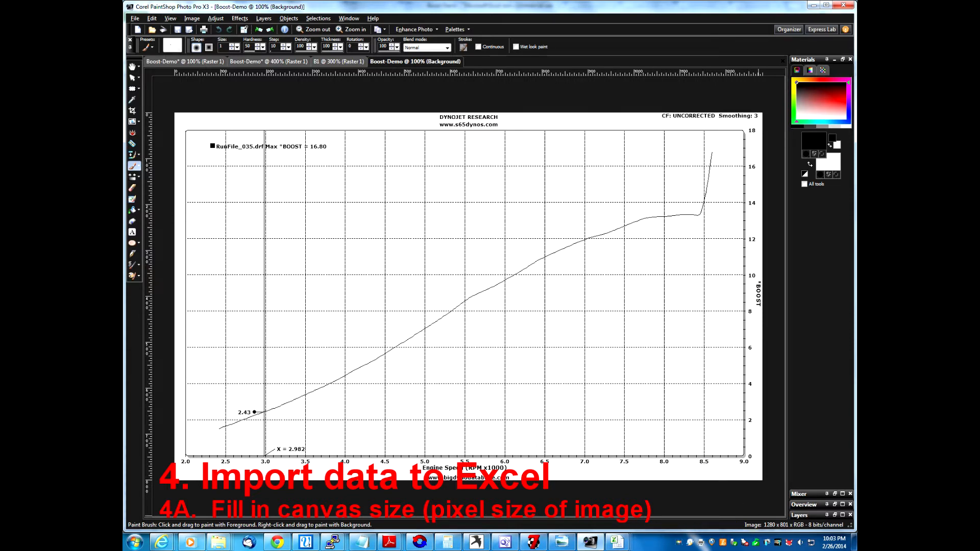
pyautogui.click(619, 542)
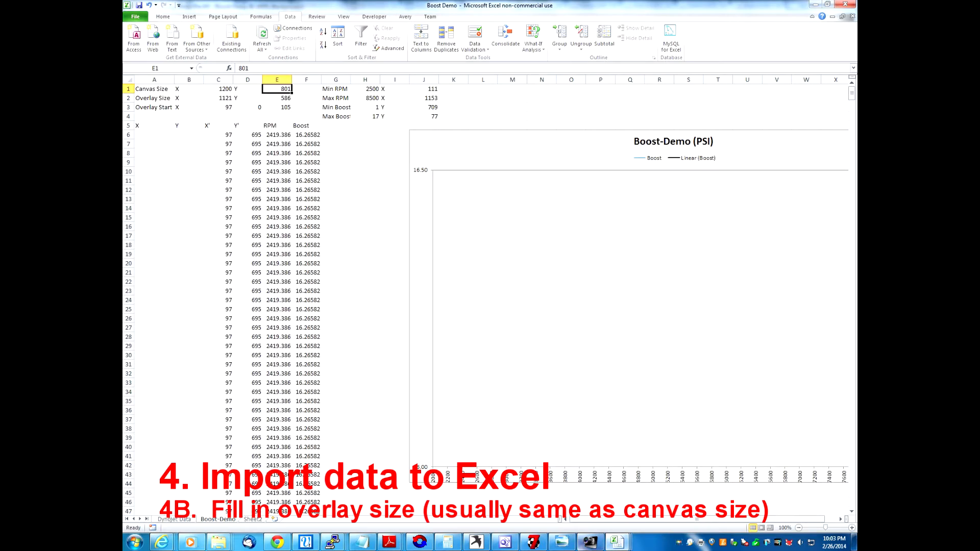
# Select the overlay size X cell and examine the overlay curve images in PaintShop Photo Pro for comparison.
pyautogui.press('Down')
pyautogui.press('Left')
pyautogui.press('Left')
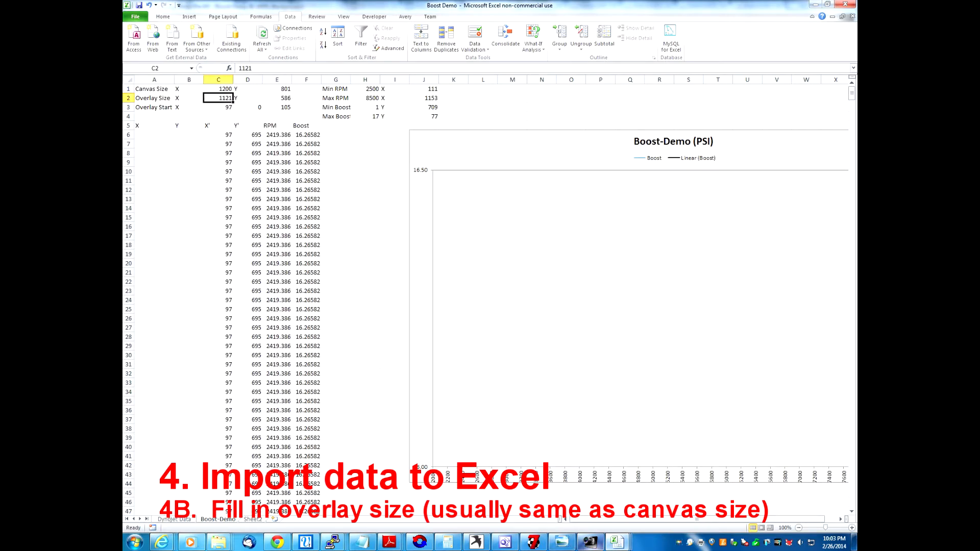
pyautogui.click(591, 542)
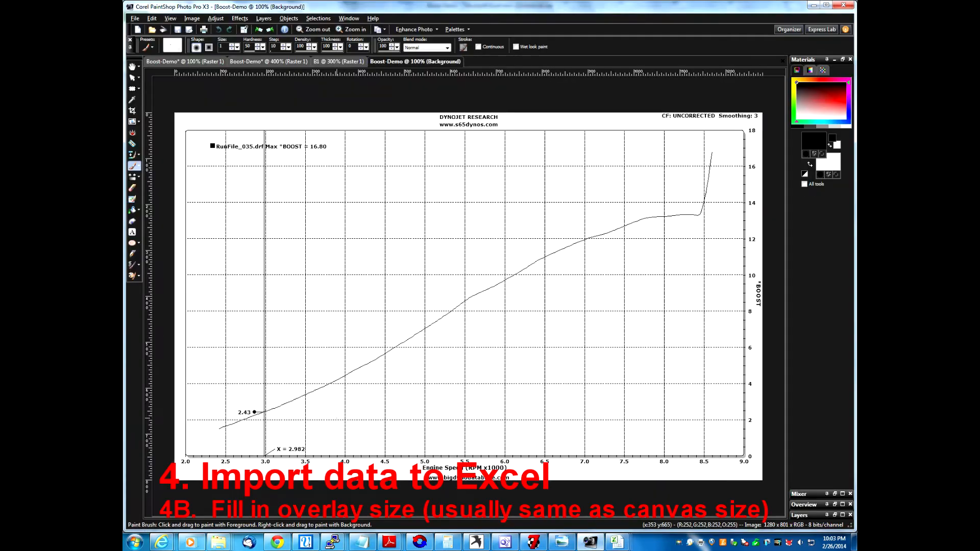
pyautogui.click(256, 62)
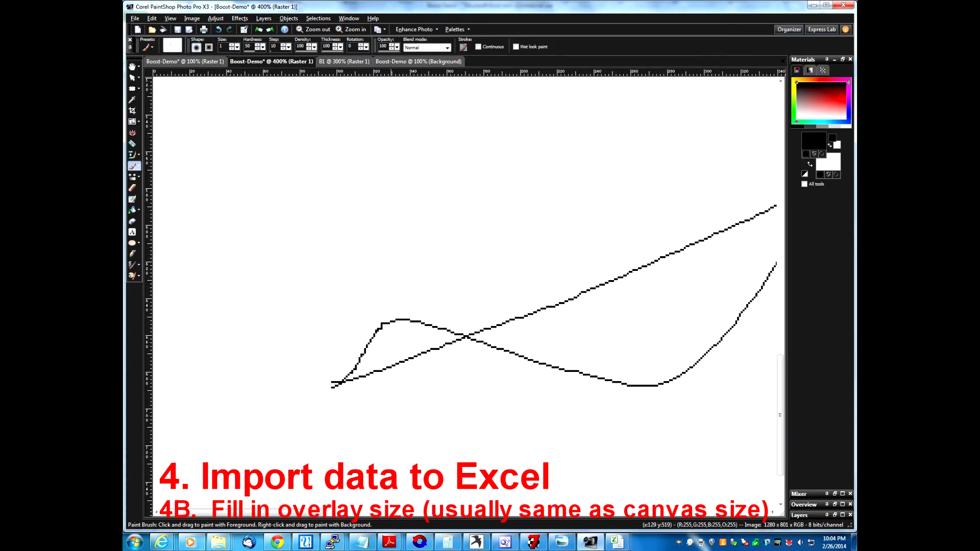
pyautogui.click(344, 61)
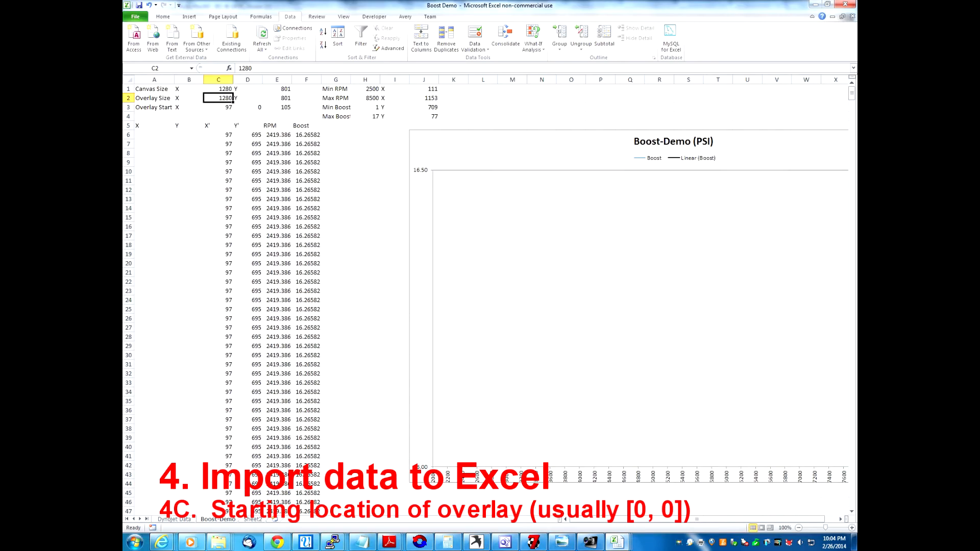
# Check the overlay images in PaintShop Photo Pro and set the overlay start X and Y to 0 in the Boost Demo workbook.
pyautogui.click(219, 107)
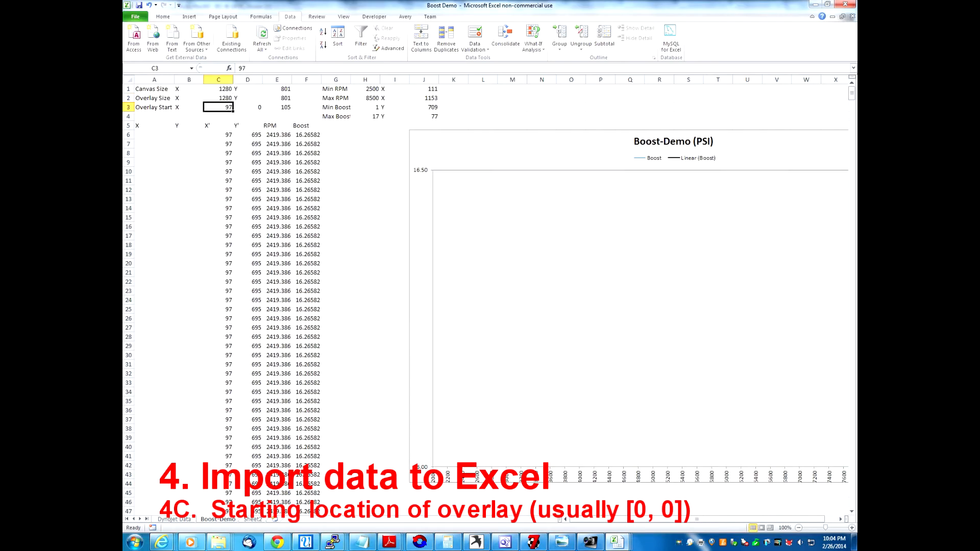
pyautogui.click(589, 542)
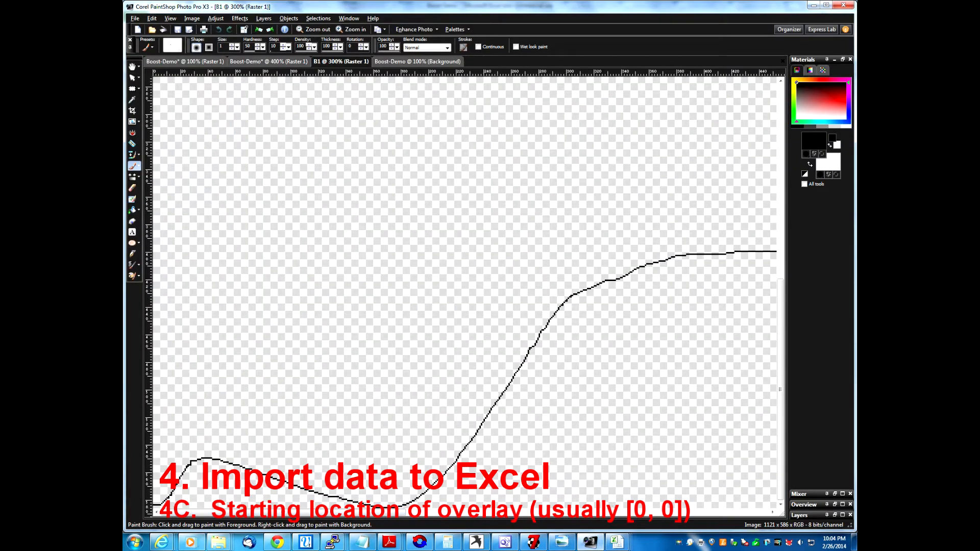
pyautogui.hotkey('ctrl', 'shift', 'Tab')
pyautogui.moveTo(616, 542)
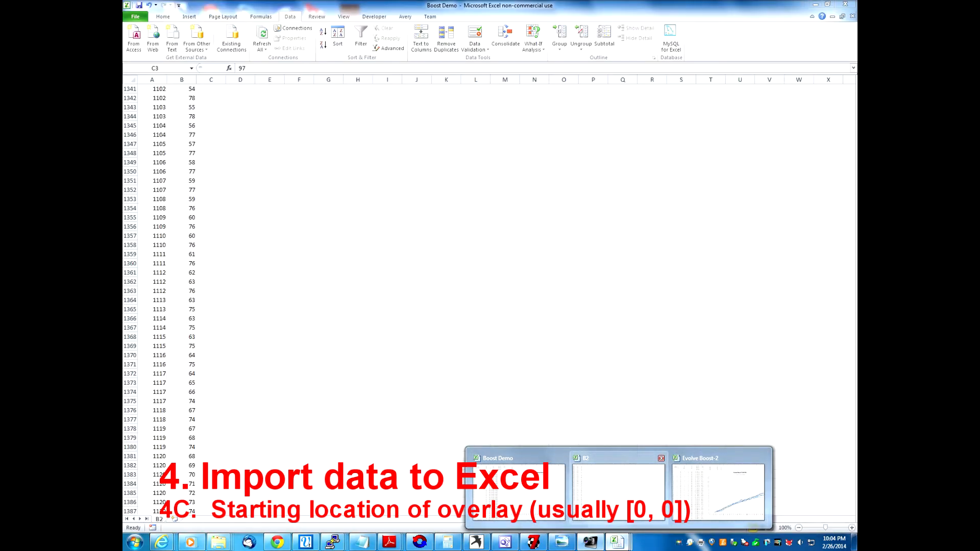
pyautogui.click(517, 490)
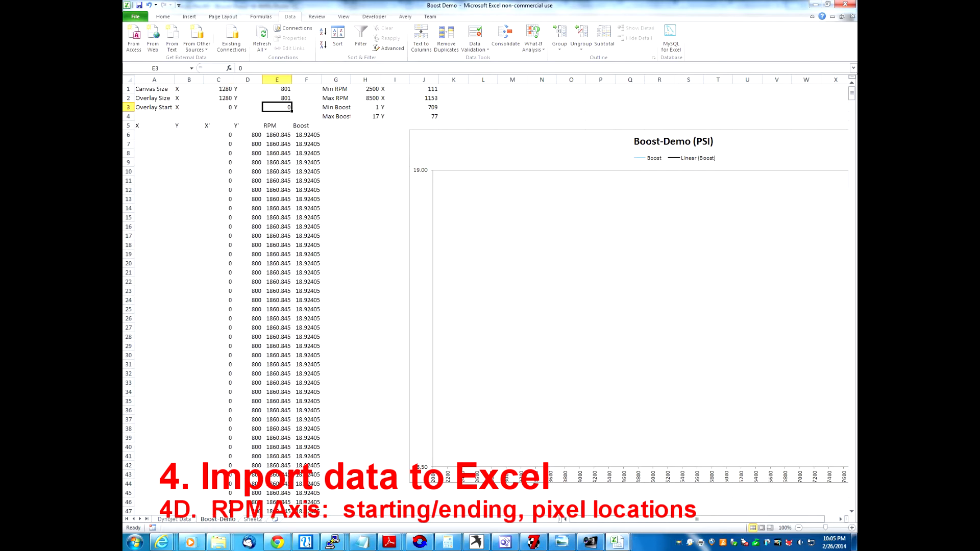
# Select the minimum RPM cell and examine the RPM axis labels on the full Boost-Demo graph in PaintShop Photo Pro, returning to the Boost Demo workbook.
pyautogui.press('Right')
pyautogui.press('Right')
pyautogui.press('Right')
pyautogui.press('Right')
pyautogui.press('Up')
pyautogui.press('Left')
pyautogui.press('Up')
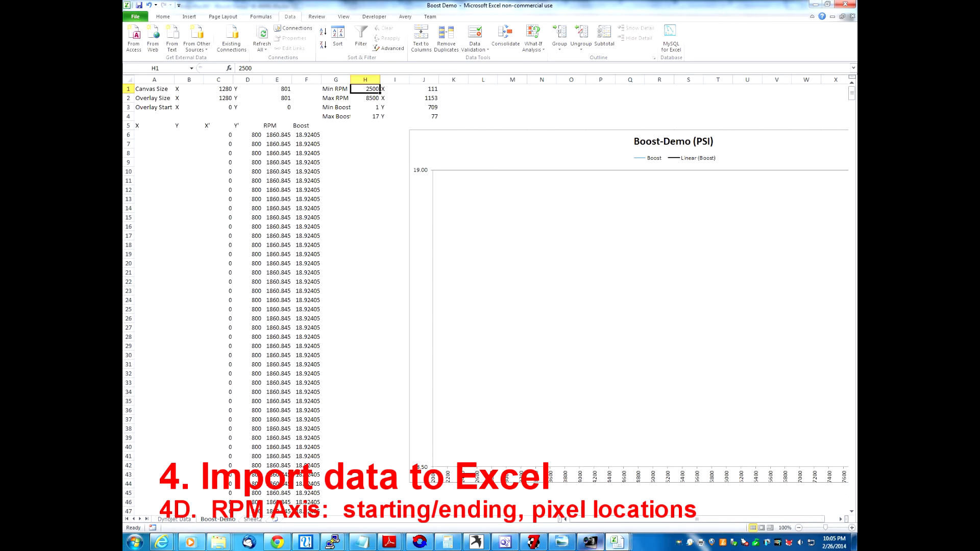
pyautogui.click(590, 542)
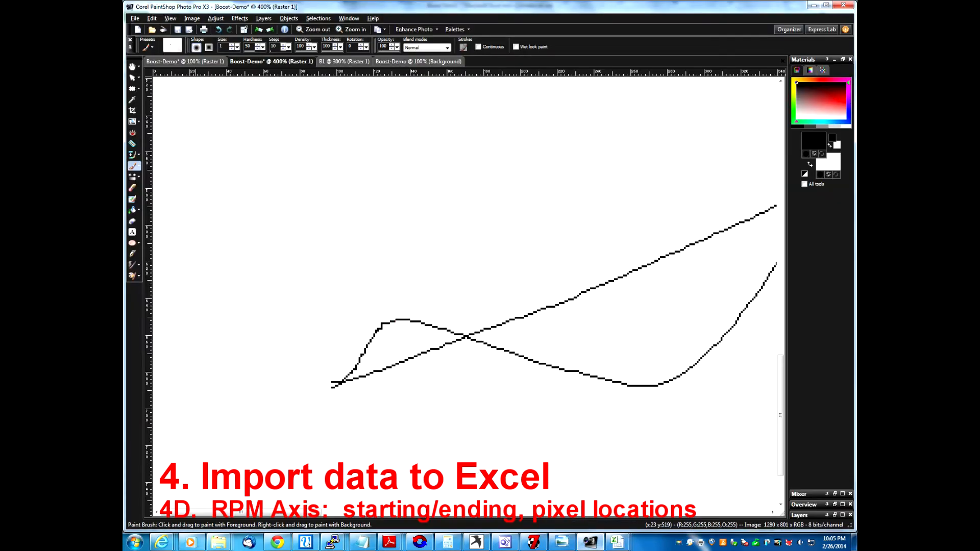
pyautogui.hotkey('ctrl', 'Tab')
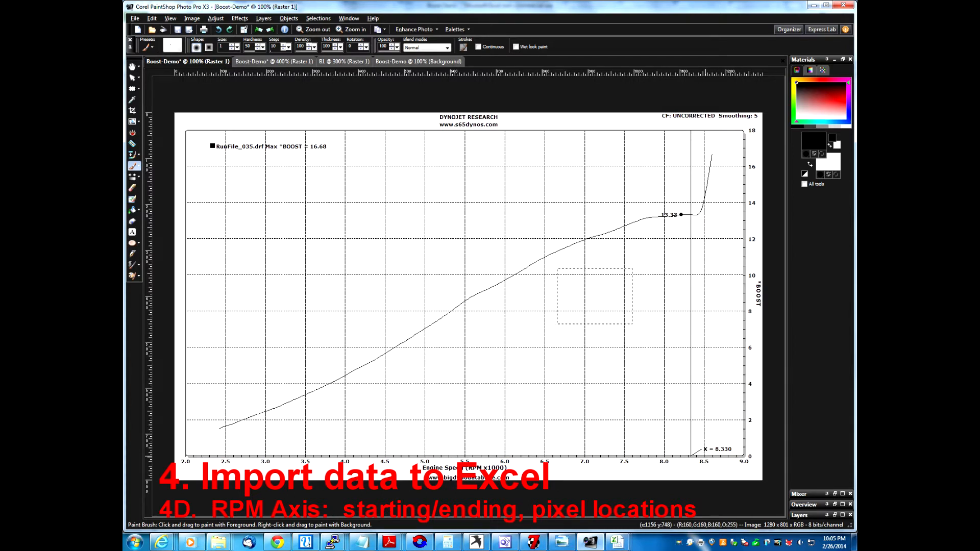
pyautogui.click(616, 542)
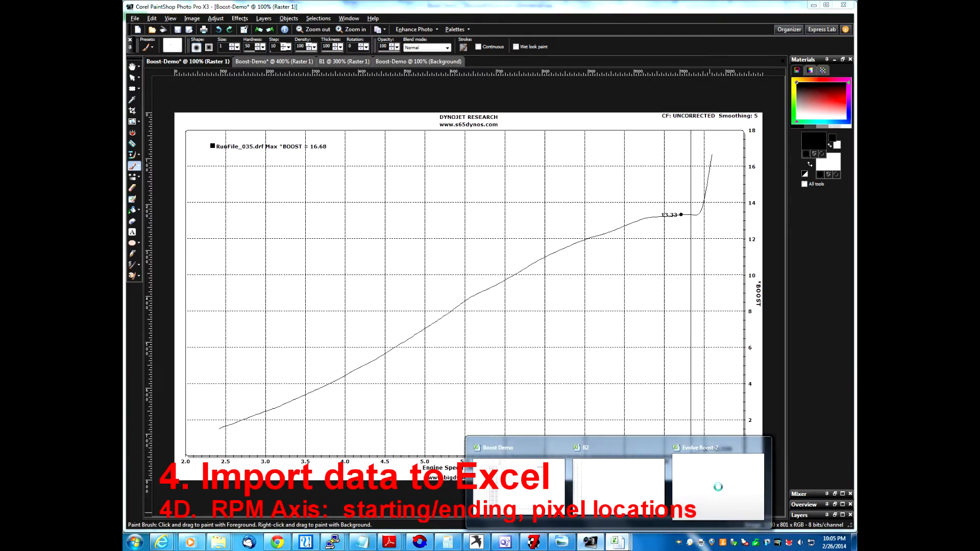
pyautogui.click(518, 485)
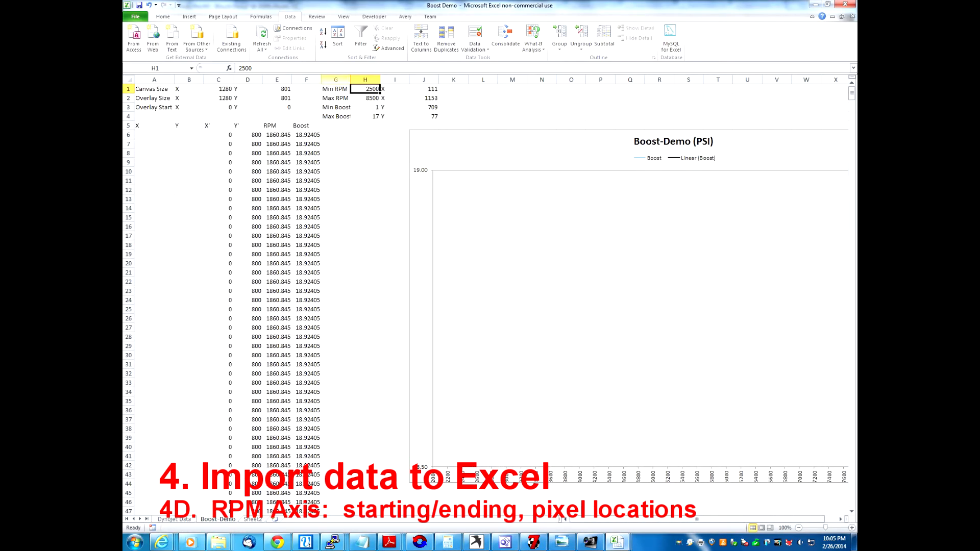
# Set the minimum RPM to 2500 and the maximum RPM to 8500.
pyautogui.write('2500')
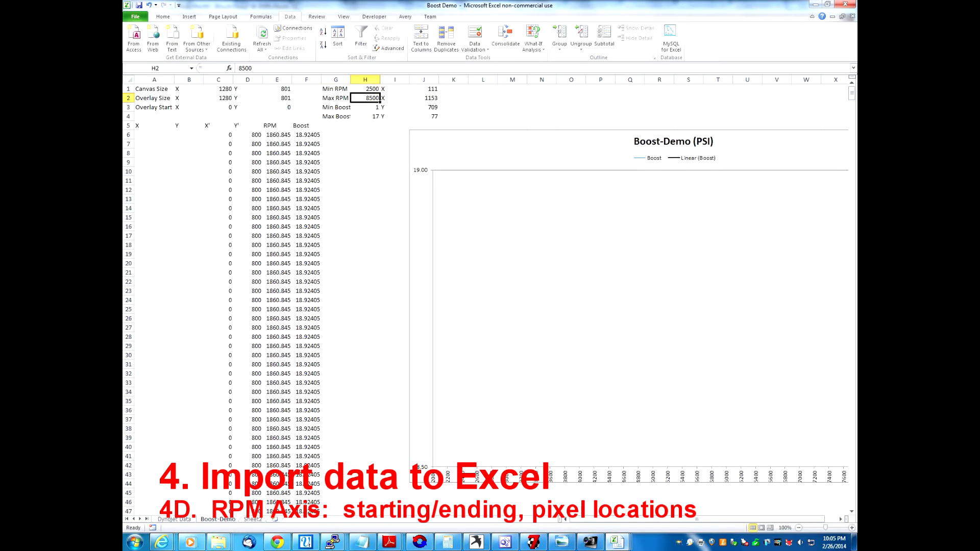
pyautogui.press('Return')
pyautogui.write('8500')
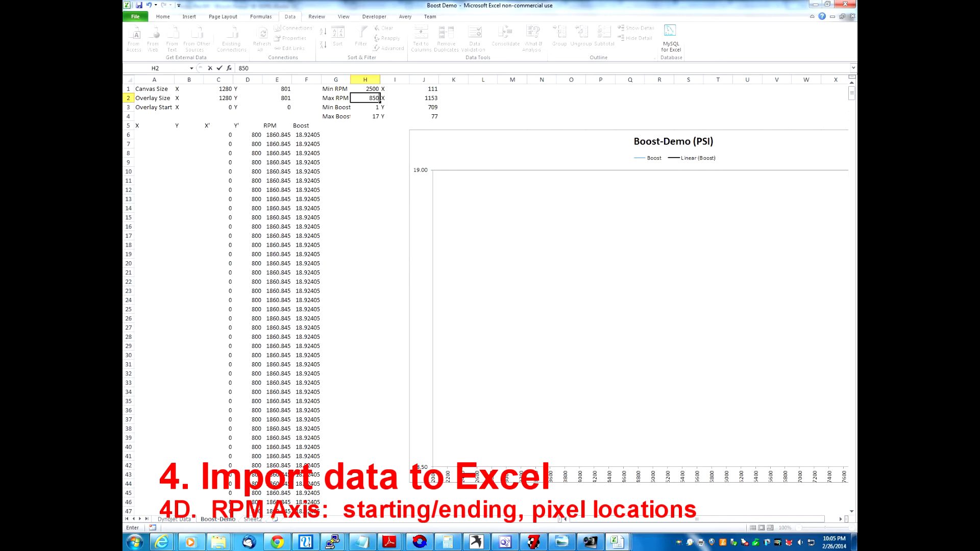
pyautogui.press('Return')
# Select the minimum RPM's X pixel cell and locate the 2.5 RPM gridline's pixel position on the Boost-Demo graph in PaintShop Photo Pro at 300% zoom.
pyautogui.press('Up')
pyautogui.press('Up')
pyautogui.press('Right')
pyautogui.press('Right')
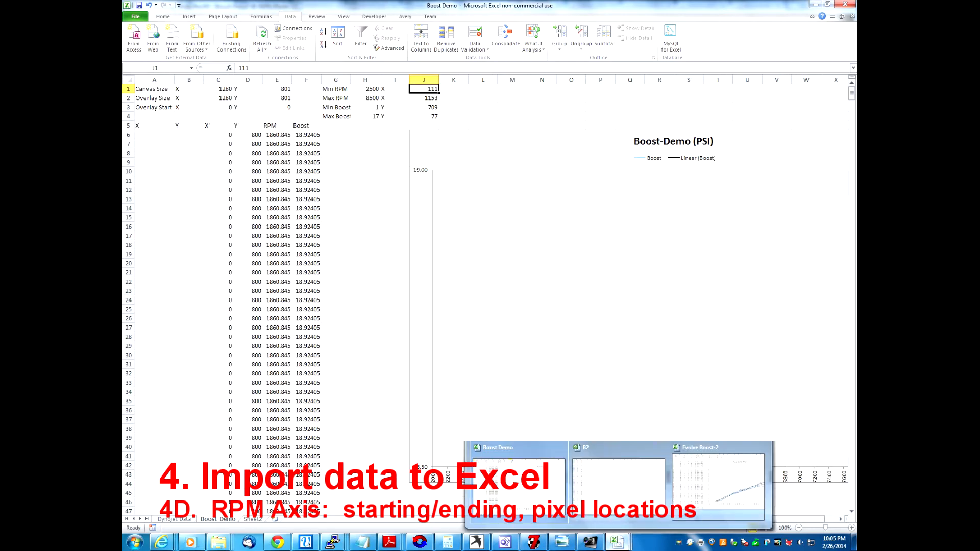
pyautogui.click(587, 543)
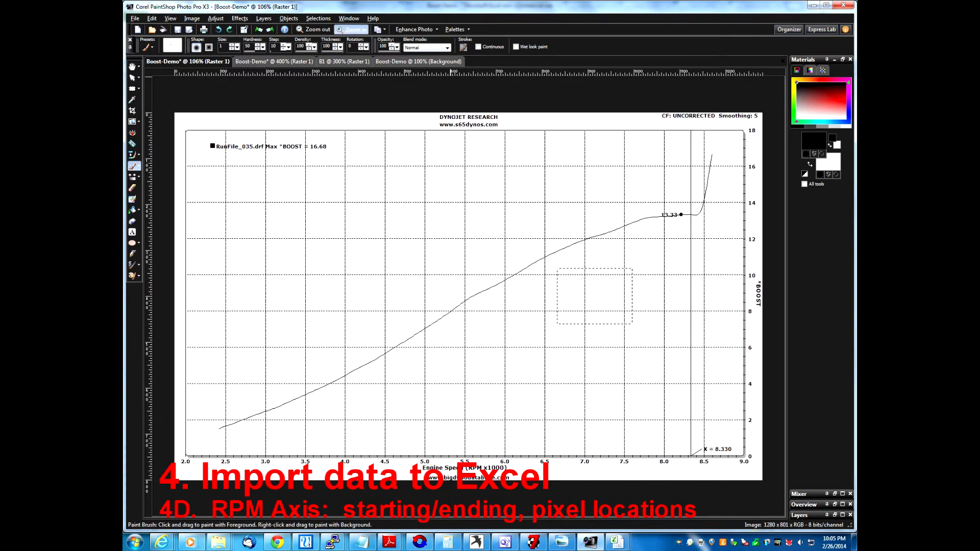
pyautogui.scroll(3, 461, 352)
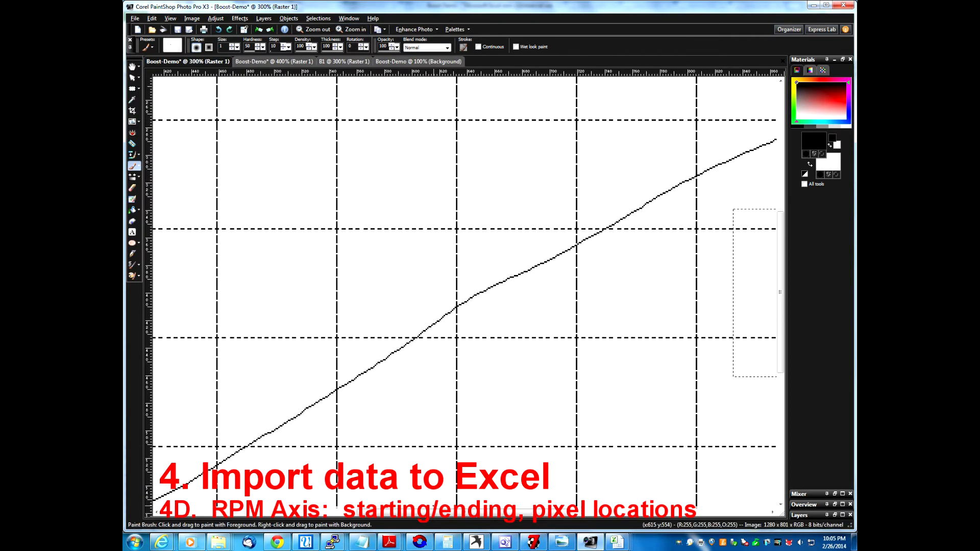
pyautogui.moveTo(433, 512); pyautogui.dragTo(235, 512)
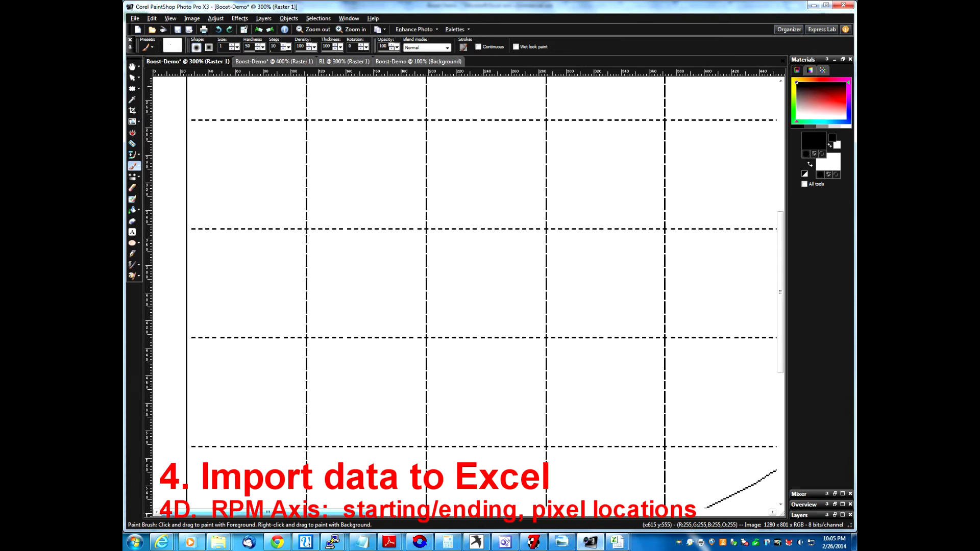
pyautogui.moveTo(780, 311); pyautogui.dragTo(780, 438)
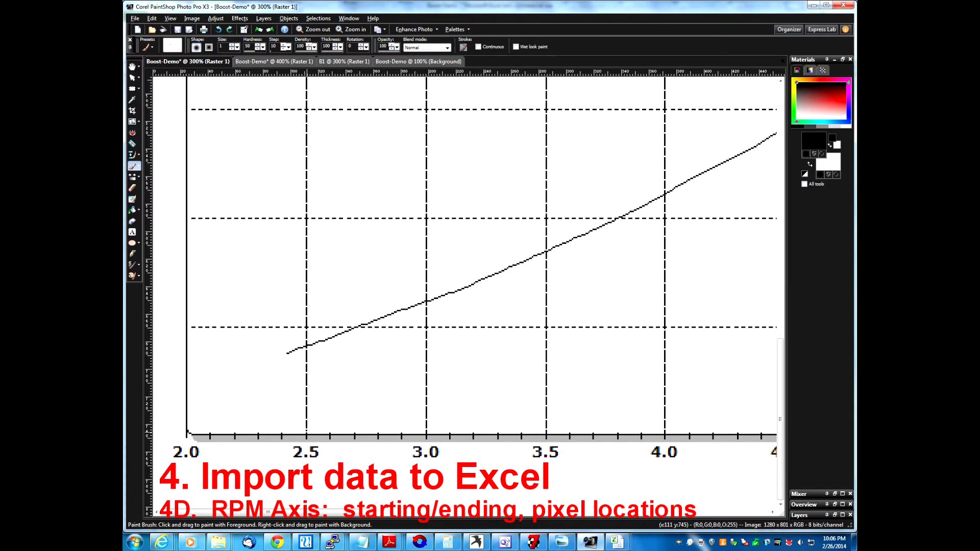
# Read the X pixel position of the 8.5 gridline on the RPM axis and return to the Boost Demo workbook in Excel.
pyautogui.moveTo(330, 512); pyautogui.dragTo(616, 512)
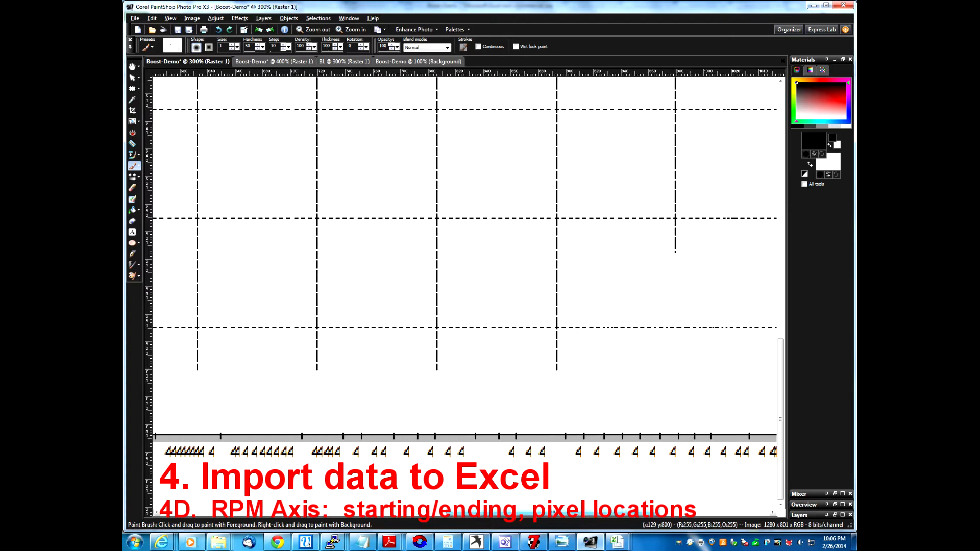
pyautogui.moveTo(551, 512); pyautogui.dragTo(638, 512)
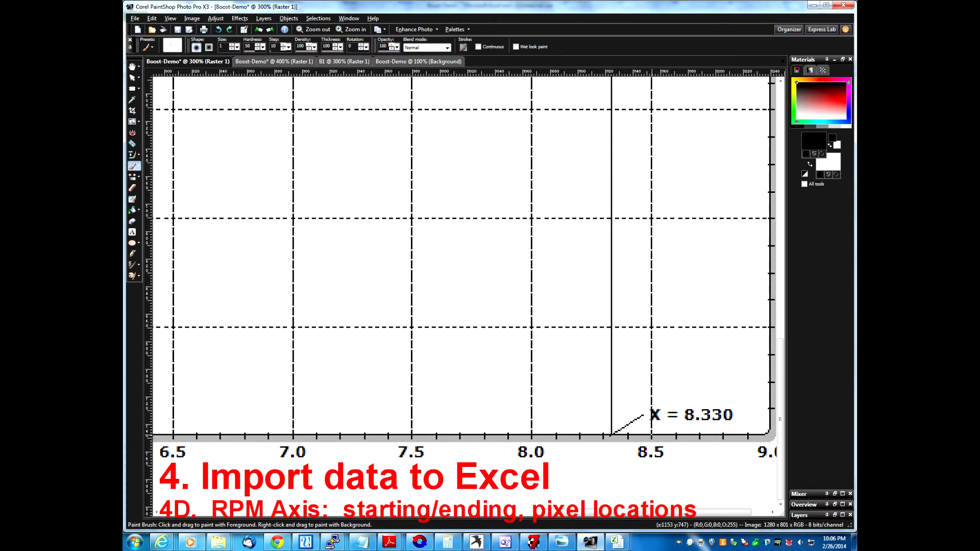
pyautogui.click(616, 542)
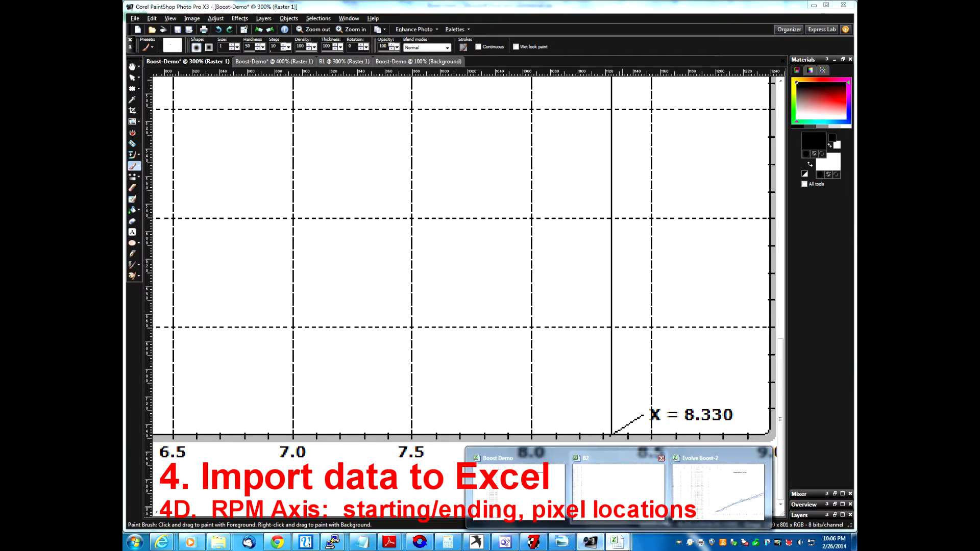
pyautogui.click(516, 488)
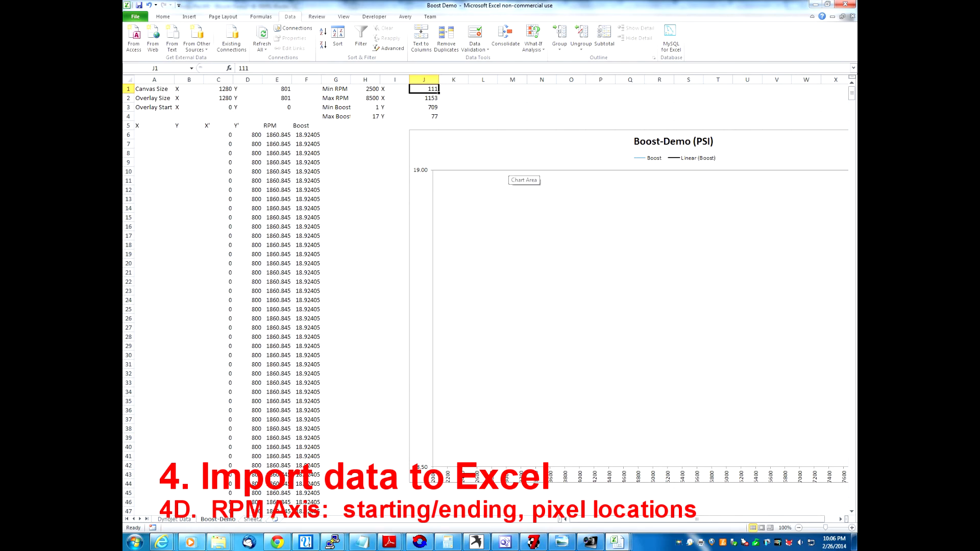
# Check the minimum boost row's value and Y pixel against the 1 PSI tick on the graph's boost axis in PaintShop Photo Pro.
pyautogui.press('Down')
pyautogui.press('Down')
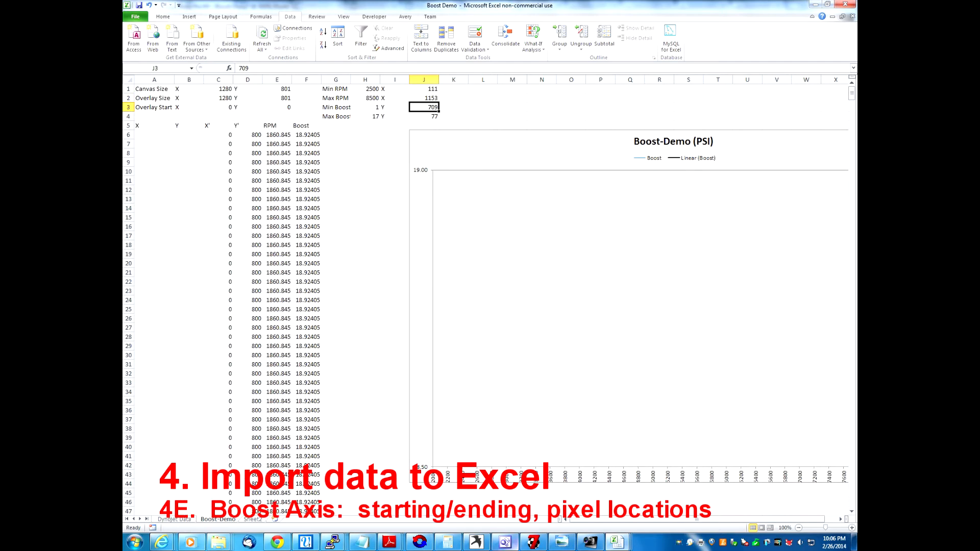
pyautogui.click(591, 542)
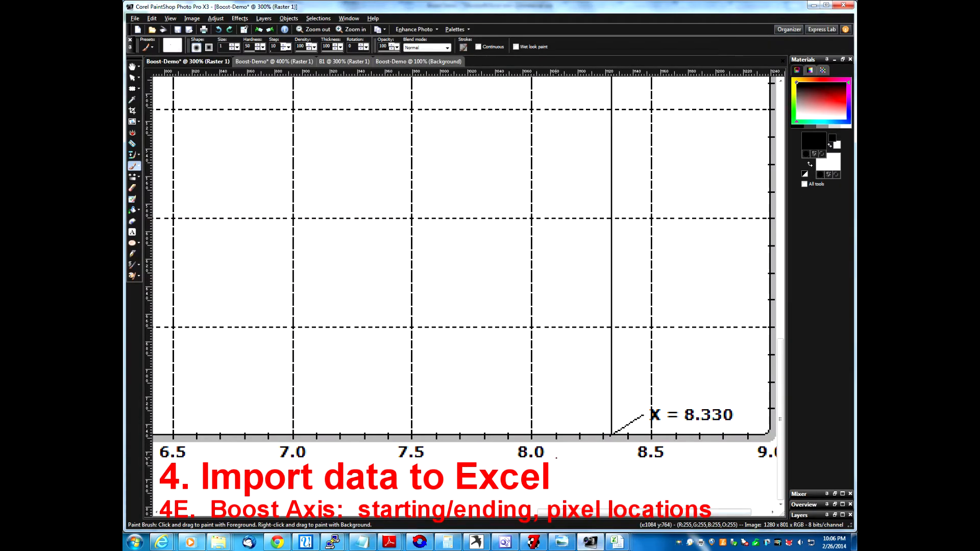
pyautogui.moveTo(633, 512); pyautogui.dragTo(652, 512)
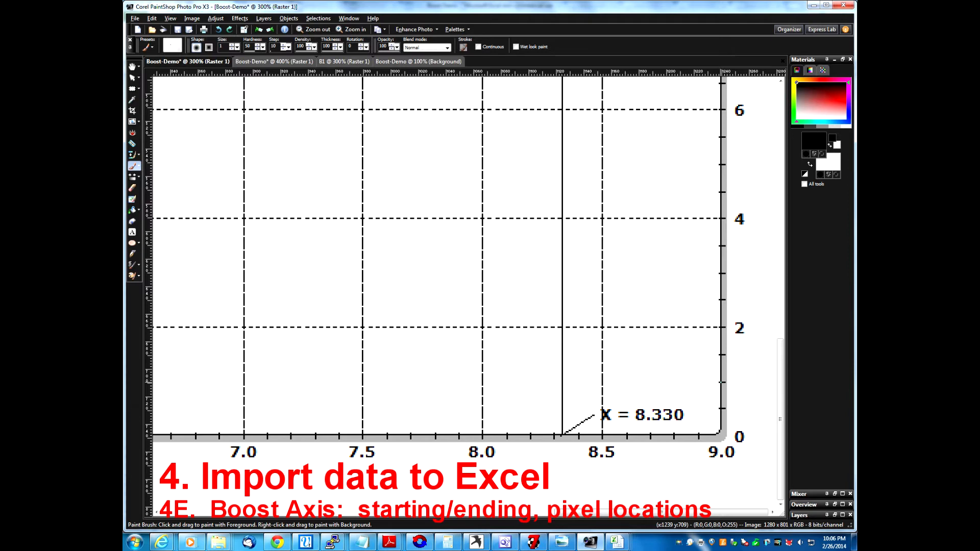
pyautogui.click(618, 542)
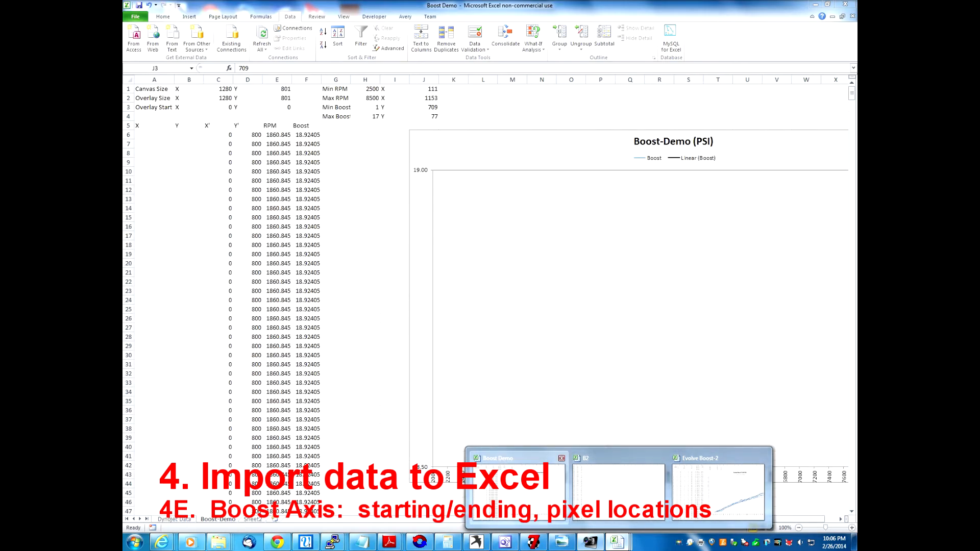
pyautogui.click(518, 490)
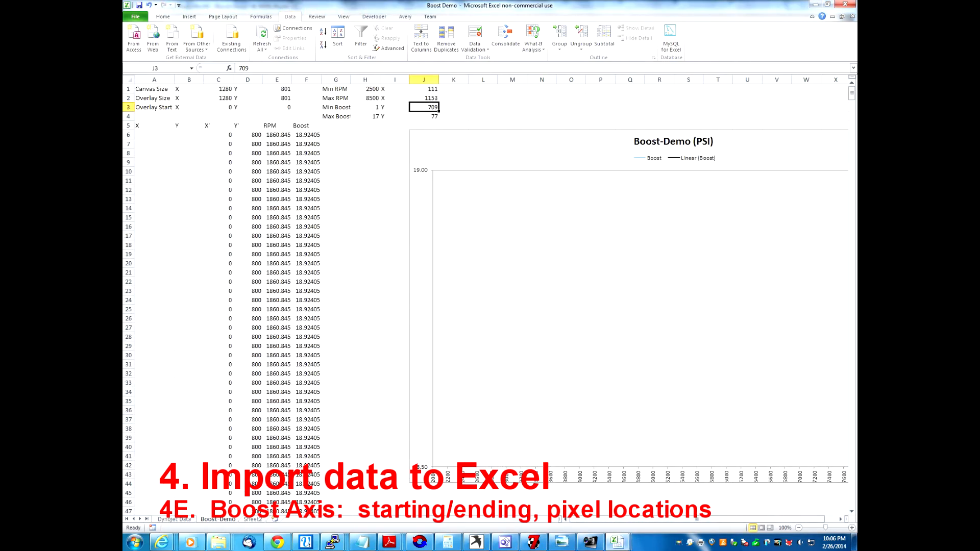
pyautogui.click(365, 107)
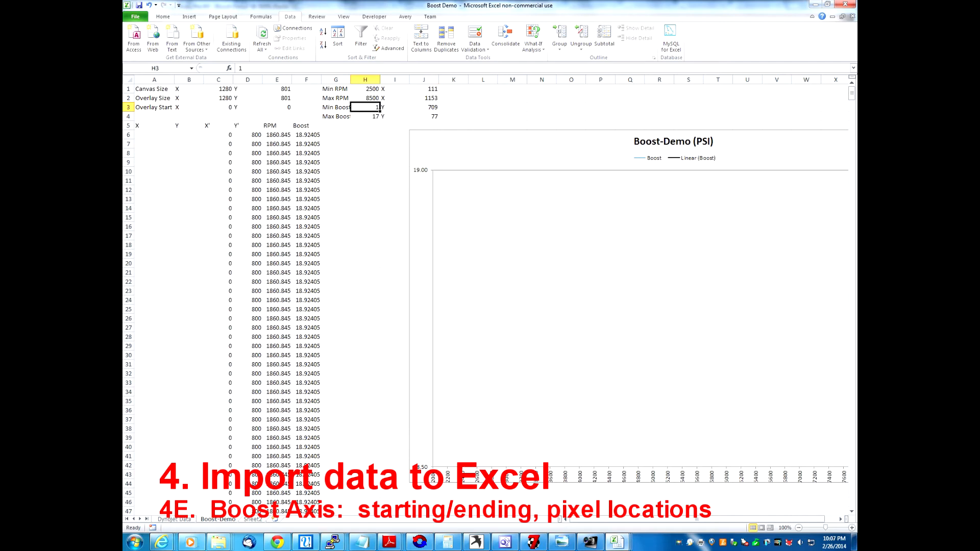
pyautogui.press('Right')
pyautogui.press('Right')
pyautogui.press('Right')
pyautogui.press('Left')
# Check the maximum boost row's value and Y pixel against the 17 PSI tick on the graph's boost axis in PaintShop Photo Pro.
pyautogui.press('Down')
pyautogui.press('Left')
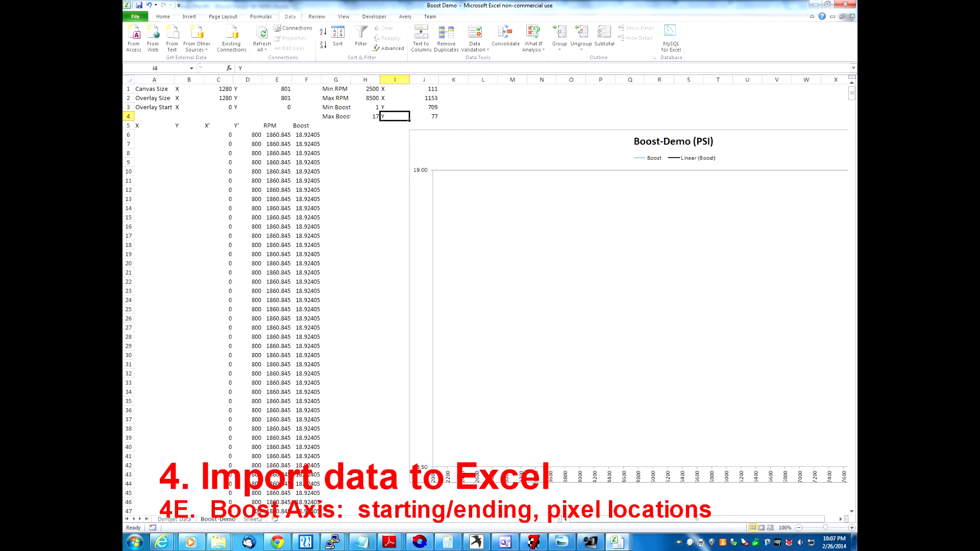
pyautogui.press('Left')
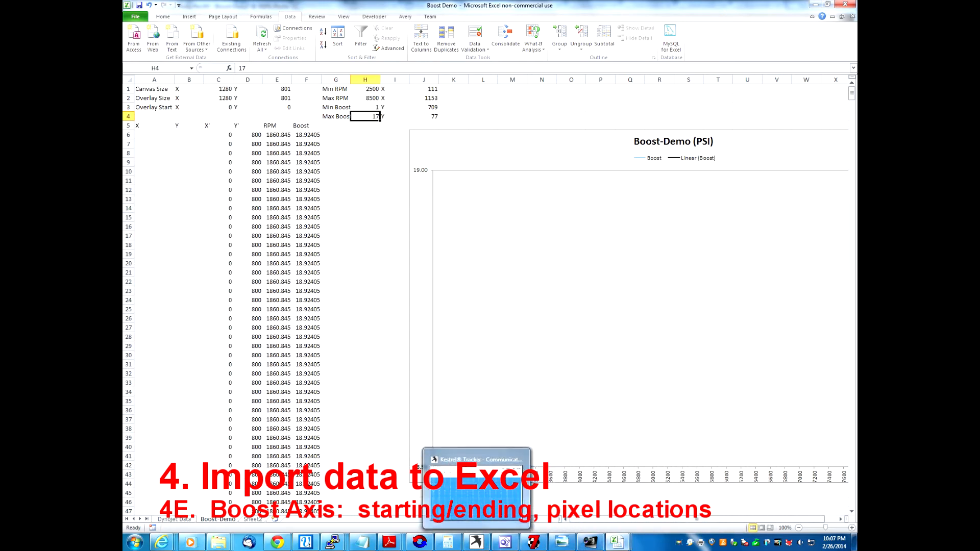
pyautogui.click(592, 542)
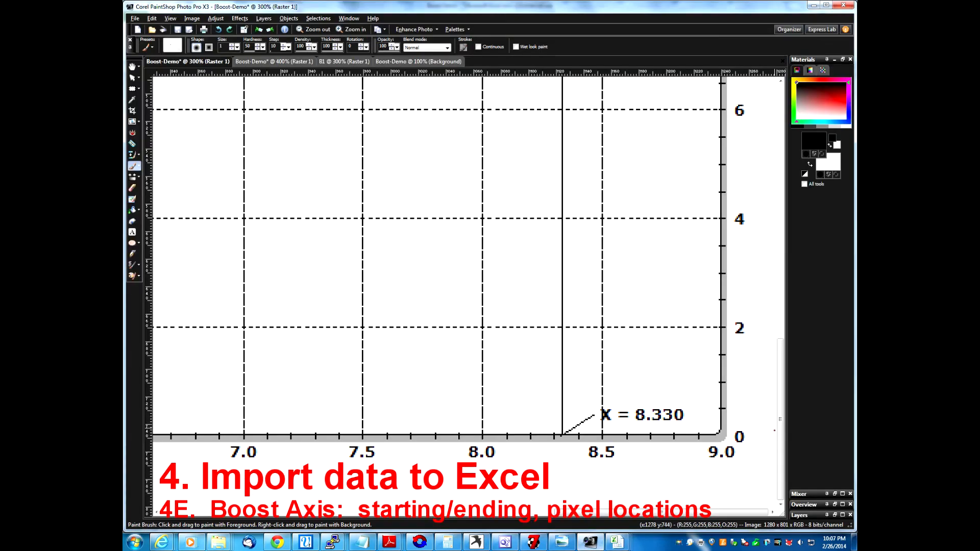
pyautogui.moveTo(780, 441); pyautogui.dragTo(781, 202)
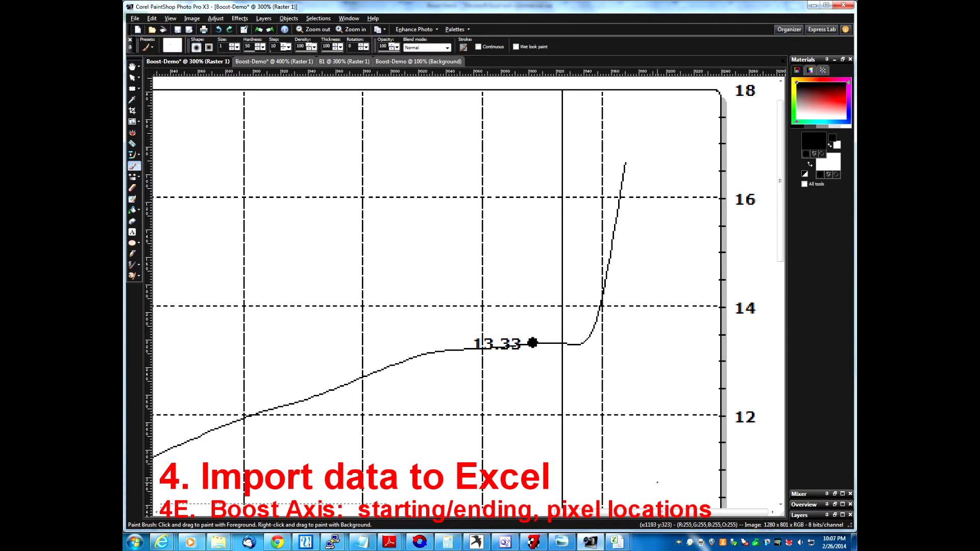
pyautogui.click(616, 542)
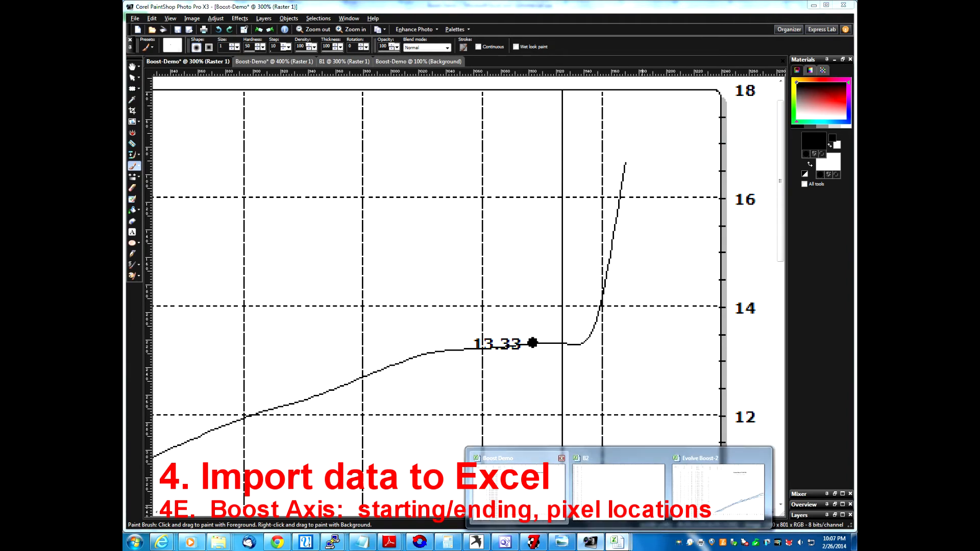
pyautogui.click(518, 485)
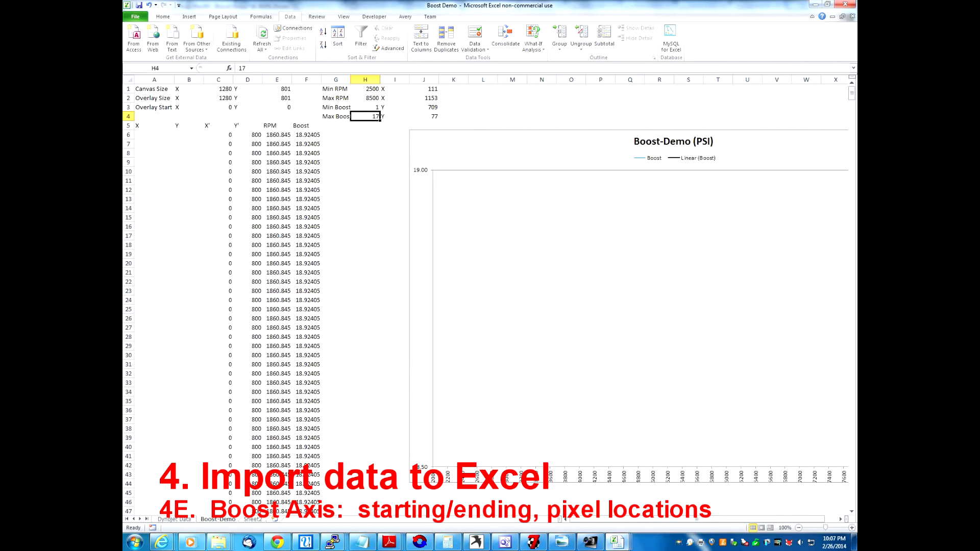
pyautogui.click(424, 116)
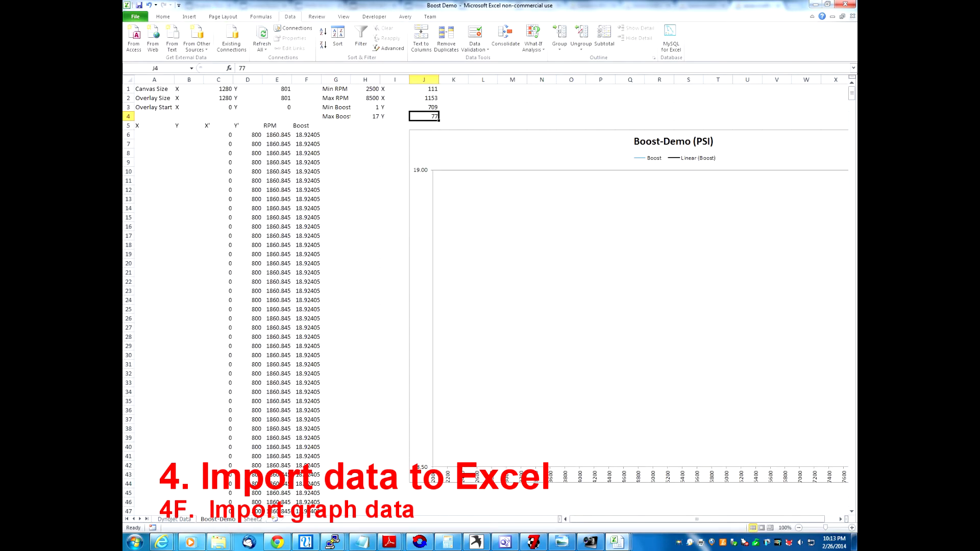
# Open the Boost-Demo text file and import it as delimited data, splitting the columns at commas and spaces instead of tabs.
pyautogui.hotkey('ctrl', 'o')
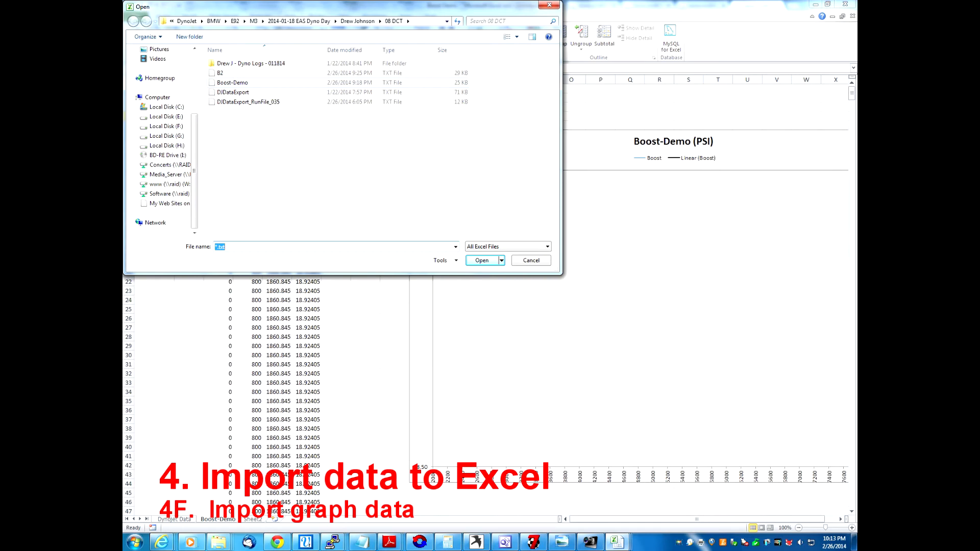
pyautogui.click(232, 82)
pyautogui.press('Return')
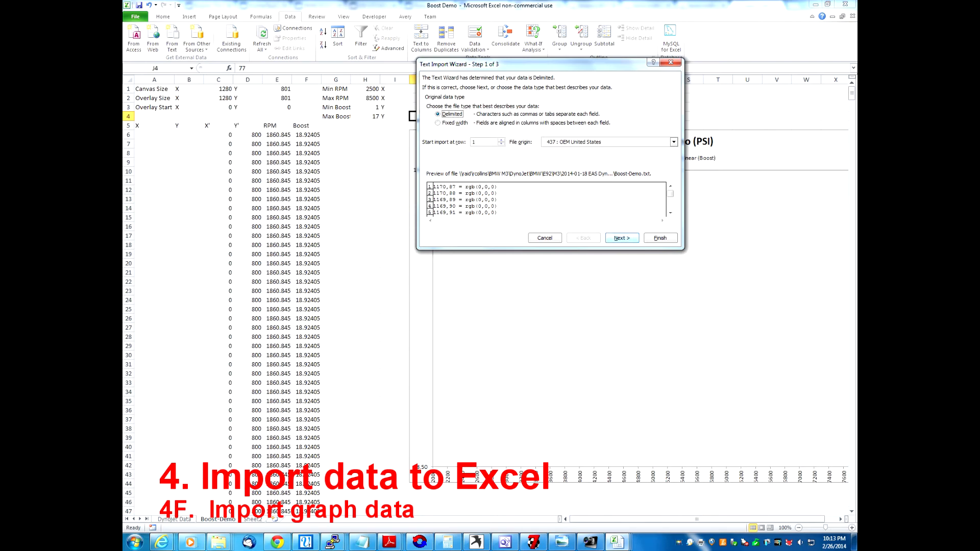
pyautogui.click(622, 238)
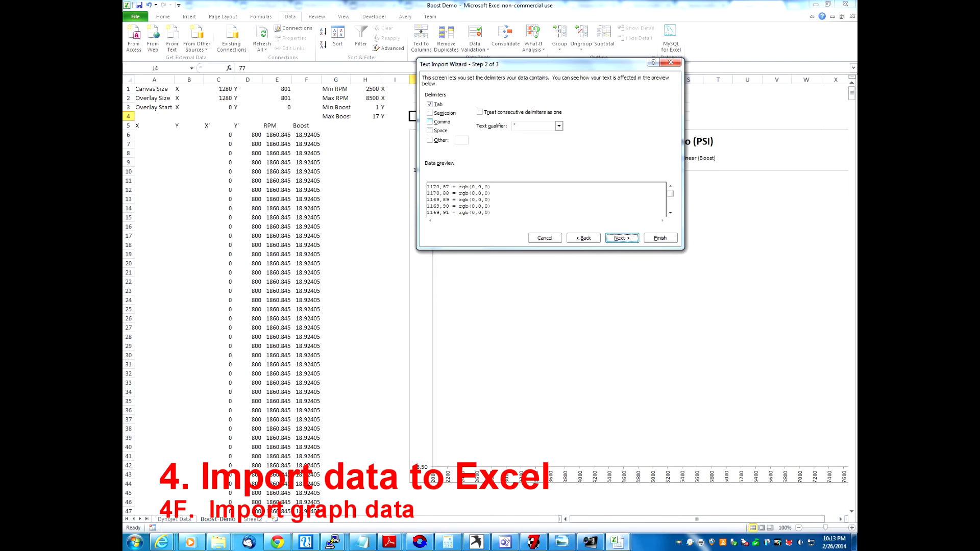
pyautogui.click(429, 122)
pyautogui.click(429, 130)
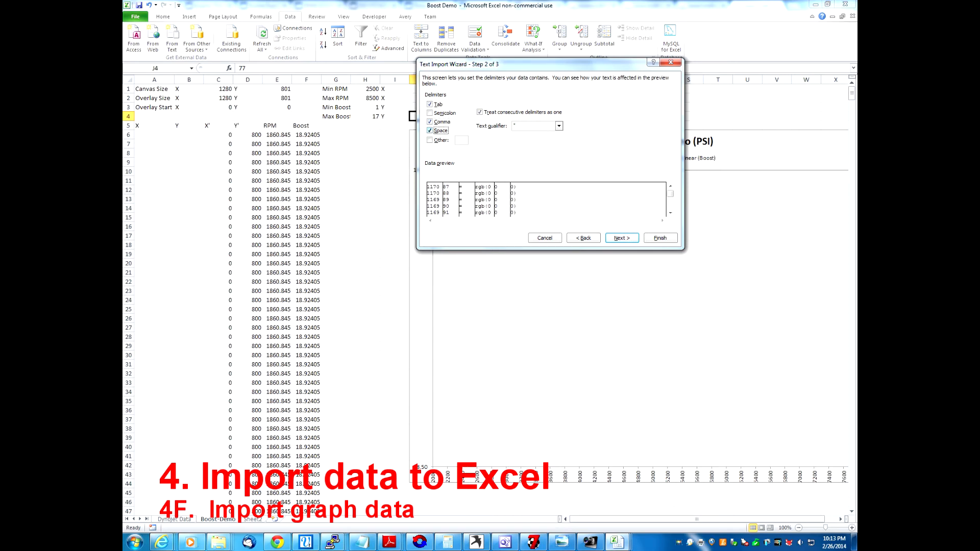
pyautogui.click(430, 104)
pyautogui.click(660, 238)
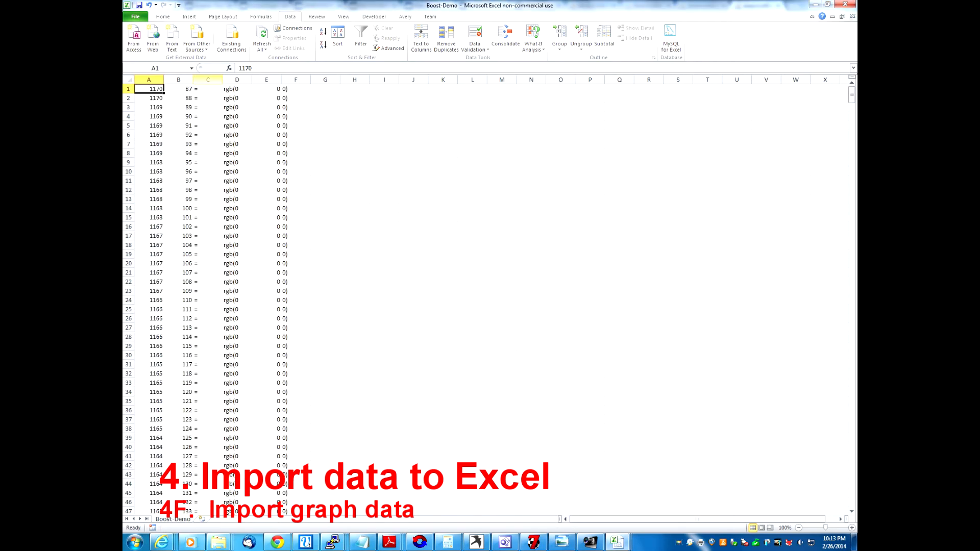
# Delete columns C through F, which hold the equals signs and RGB values, from the imported sheet.
pyautogui.click(208, 80)
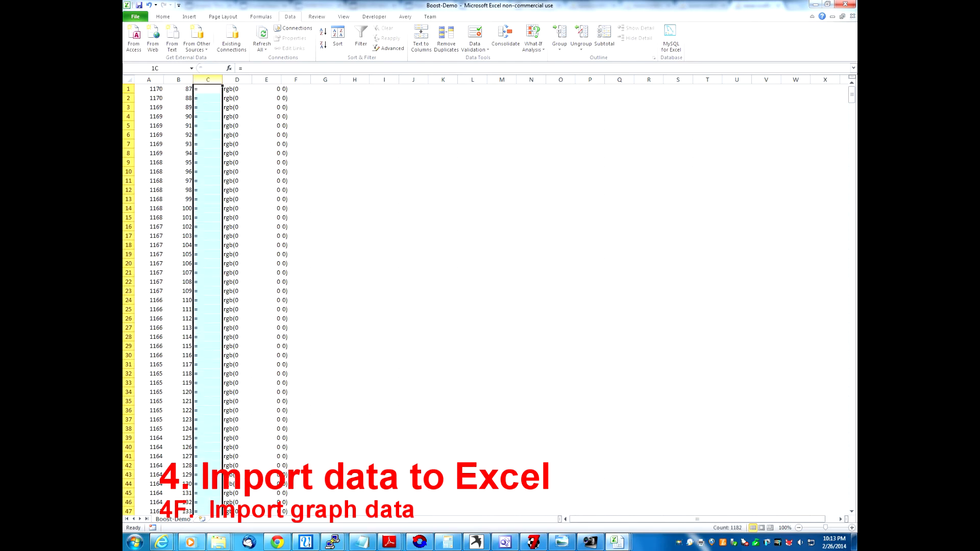
pyautogui.moveTo(207, 80); pyautogui.dragTo(301, 80)
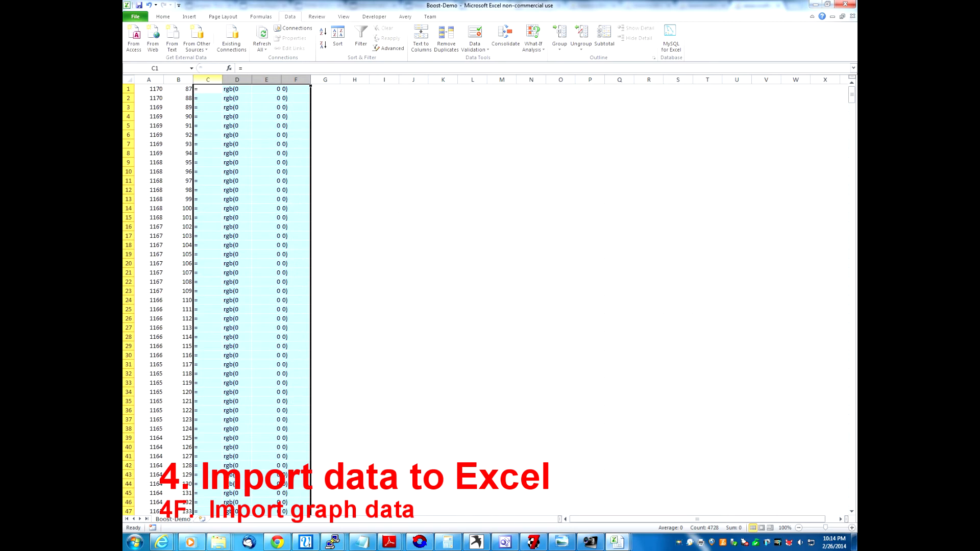
pyautogui.rightClick(291, 97)
pyautogui.click(311, 169)
# Sort the whole imported sheet by the values in Column A, from smallest to largest.
pyautogui.click(129, 81)
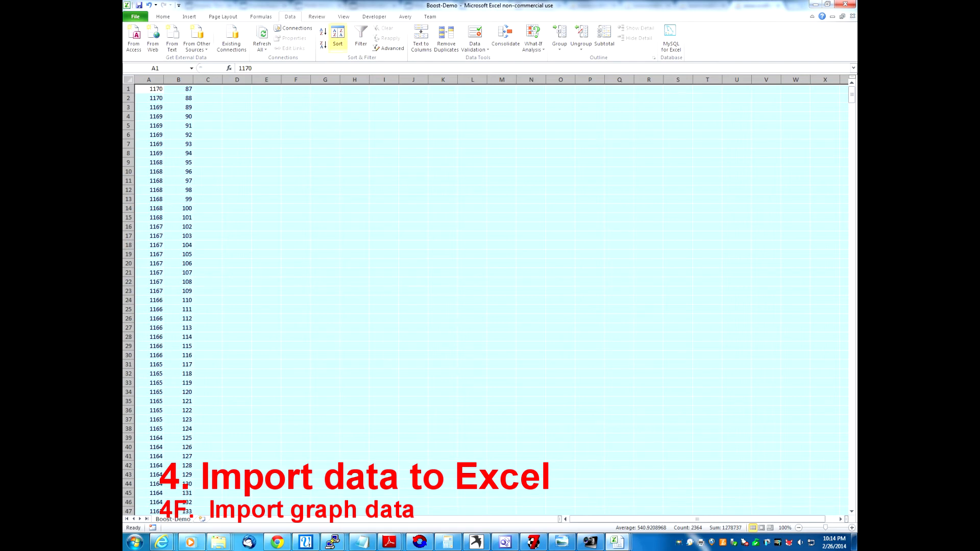
pyautogui.click(337, 37)
pyautogui.click(338, 37)
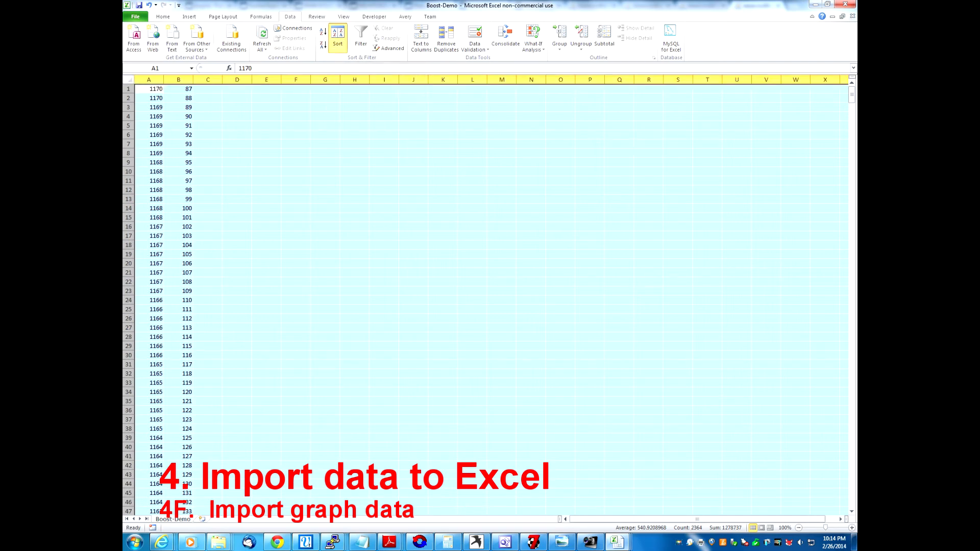
pyautogui.click(499, 142)
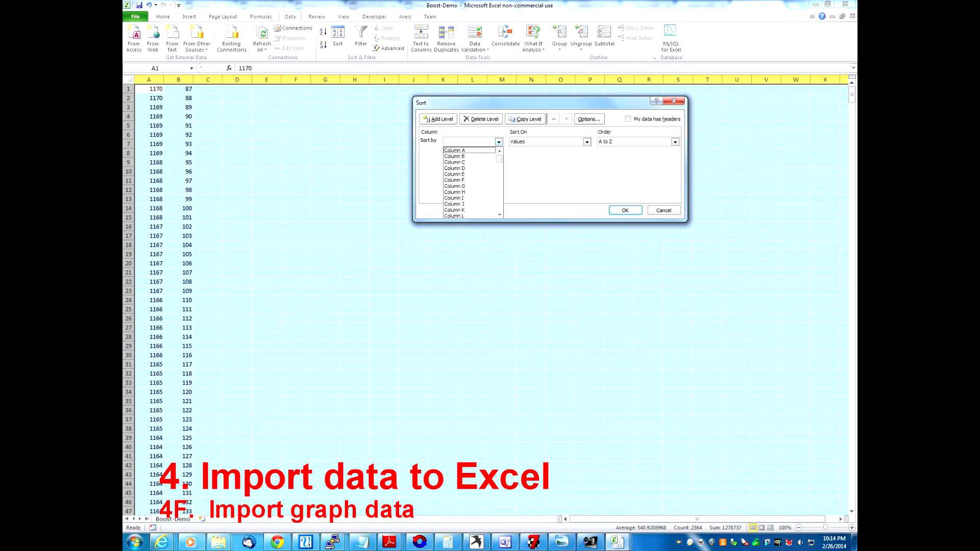
pyautogui.click(469, 150)
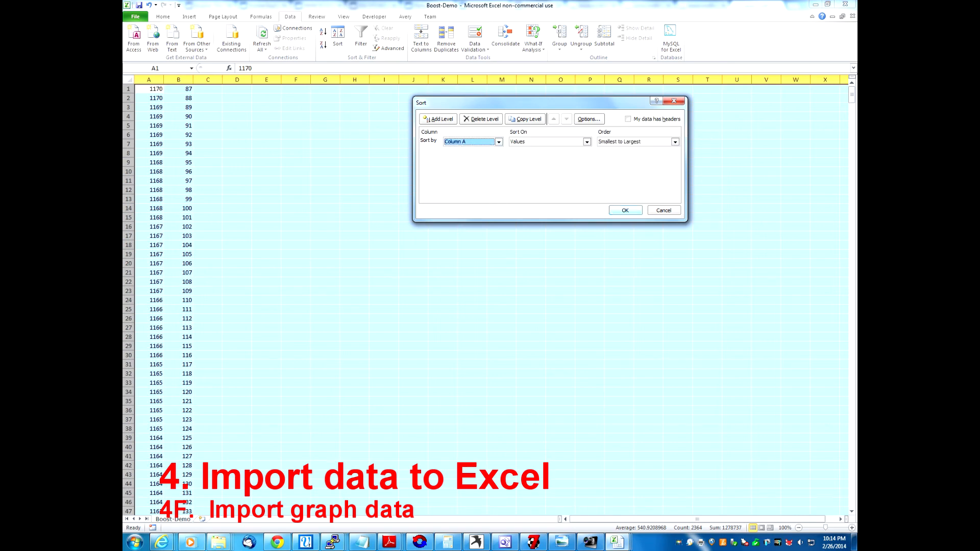
pyautogui.click(625, 210)
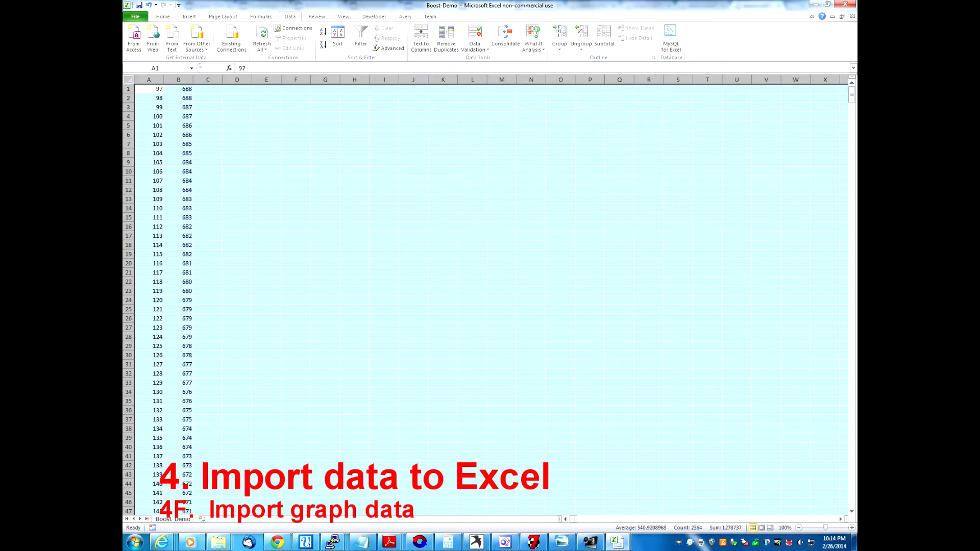
# Copy all sorted pixel coordinates in columns A and B, from A1 to the last data row.
pyautogui.click(149, 89)
pyautogui.moveTo(851, 95); pyautogui.dragTo(851, 499)
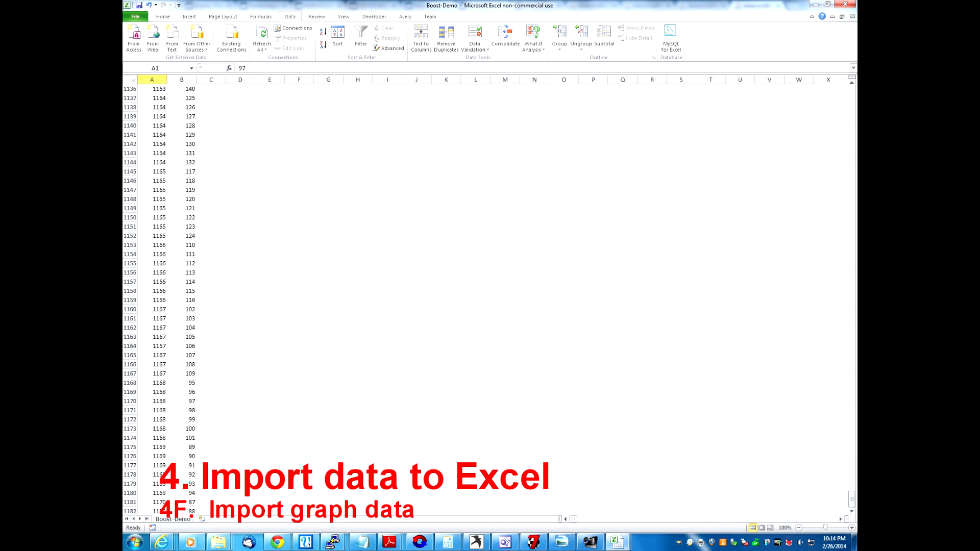
pyautogui.hotkey('ctrl', 'shift', 'End')
pyautogui.hotkey('ctrl', 'c')
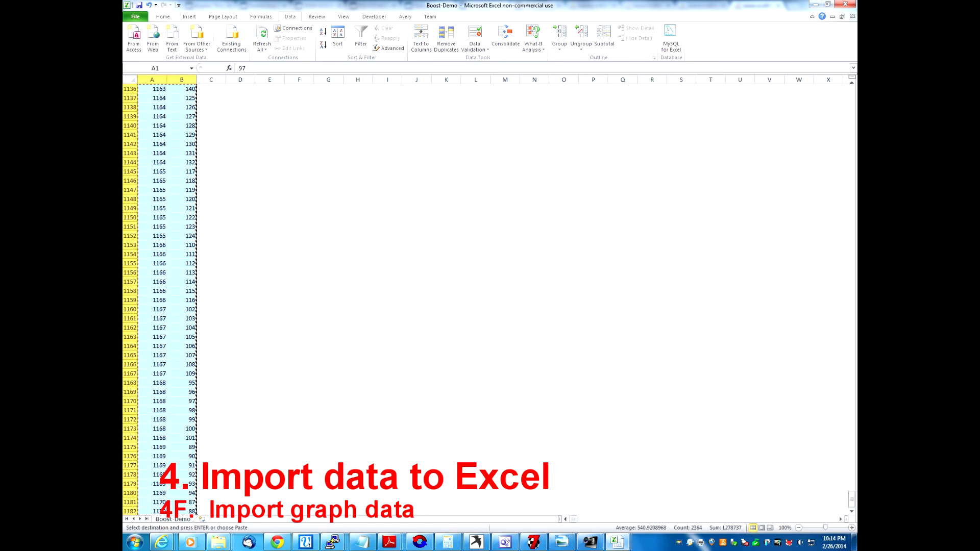
# Paste the copied pixel coordinates into the Boost-Demo sheet of the Boost Demo workbook, starting at cell A6 under the X and Y headers.
pyautogui.moveTo(616, 542)
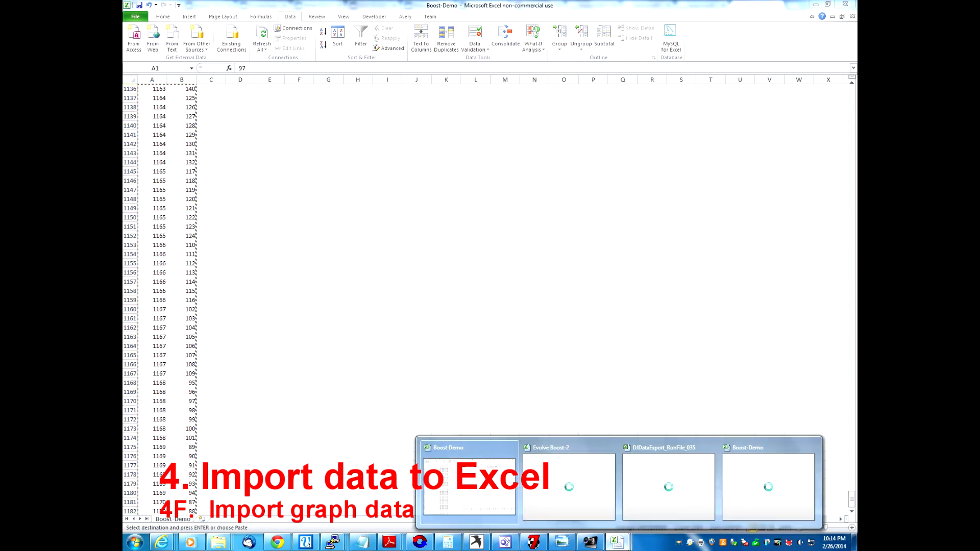
pyautogui.click(468, 484)
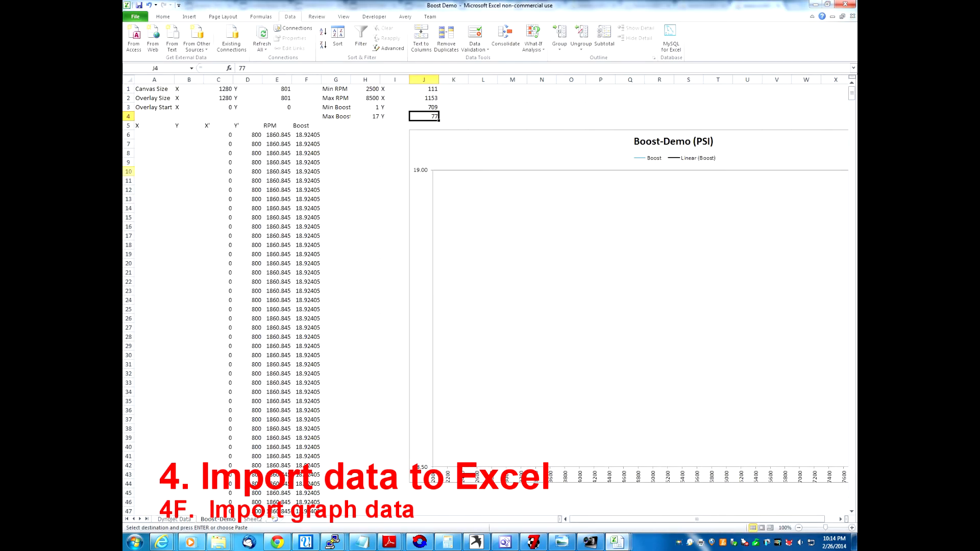
pyautogui.click(154, 135)
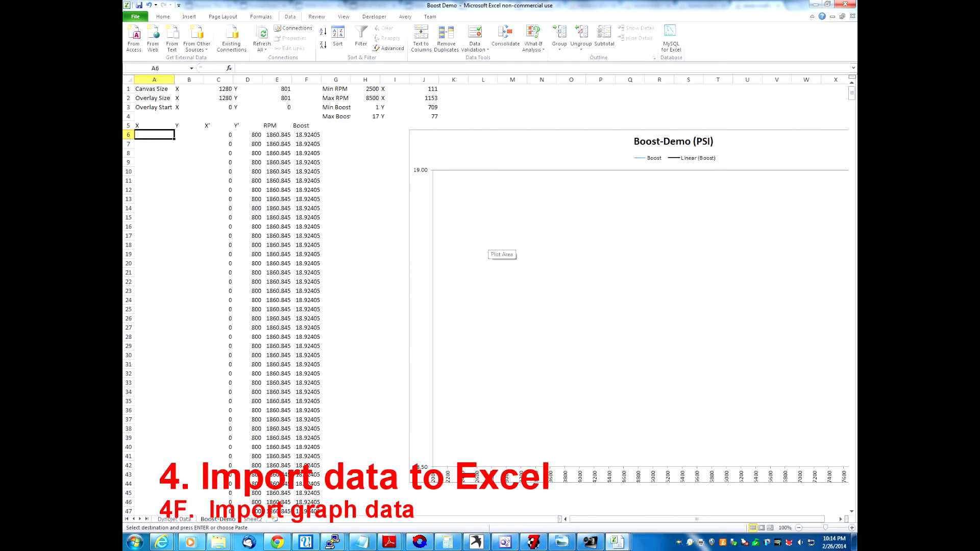
pyautogui.hotkey('ctrl', 'v')
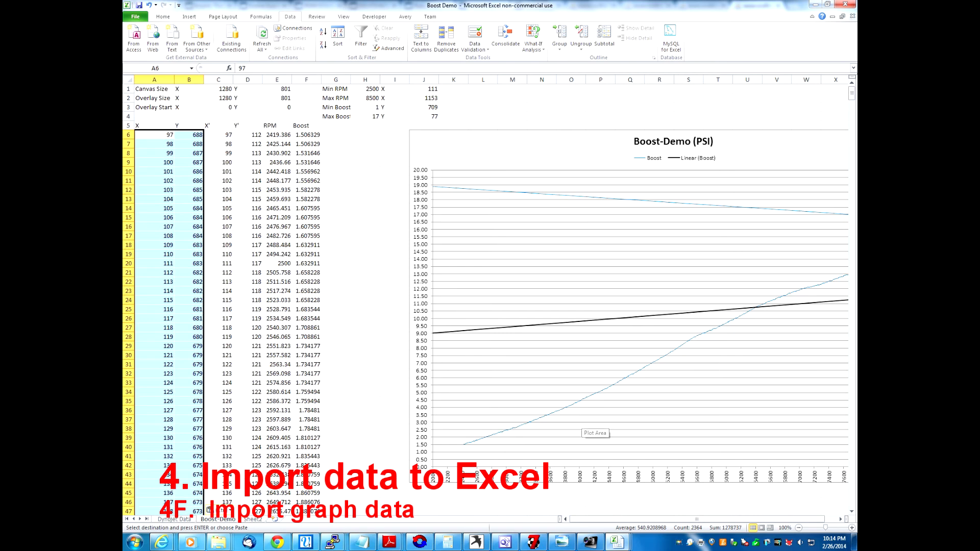
# Examine the full Boost-Demo chart, the original values on the Dynojet Data sheet and the delta chart on the Comparison sheet.
pyautogui.moveTo(697, 519); pyautogui.dragTo(708, 519)
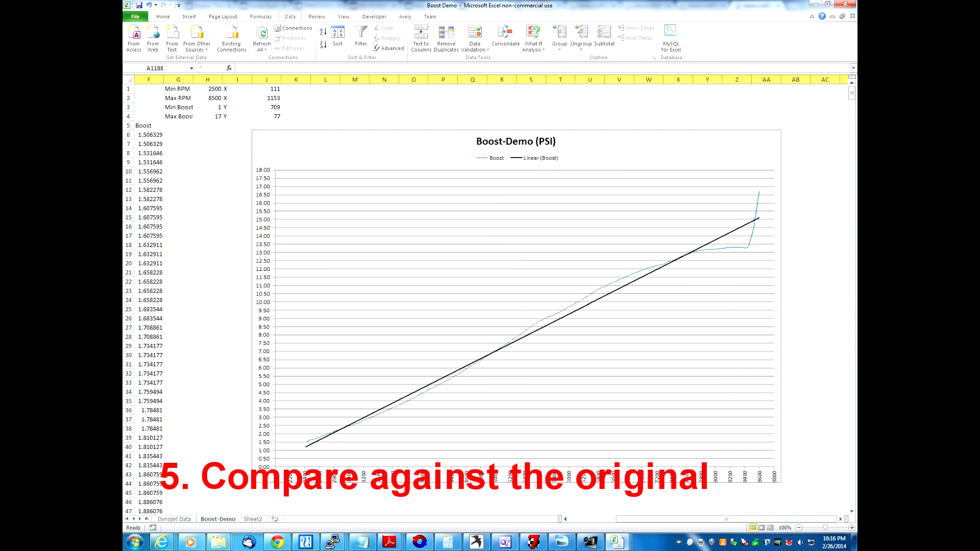
pyautogui.hotkey('ctrl', 'pageup')
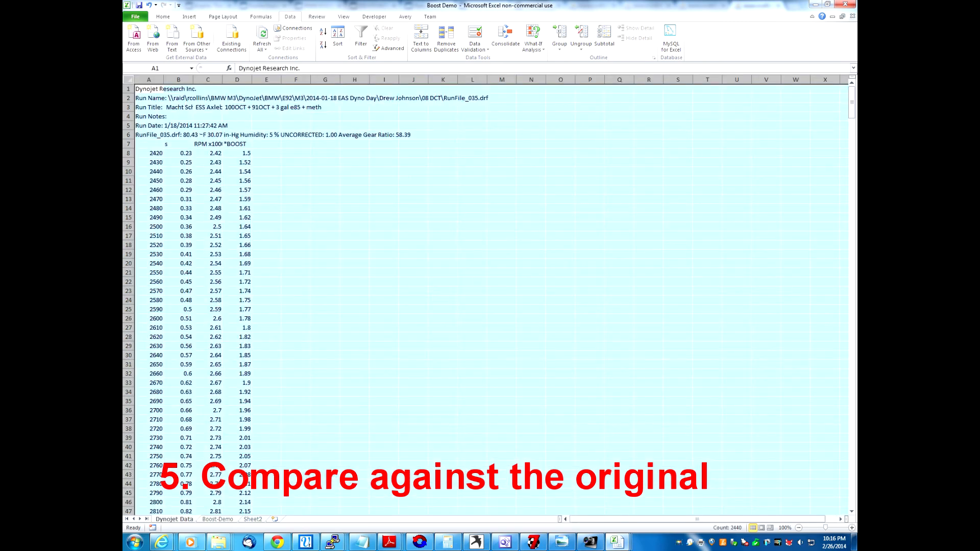
pyautogui.hotkey('ctrl', 'pagedown')
pyautogui.hotkey('ctrl', 'pageup')
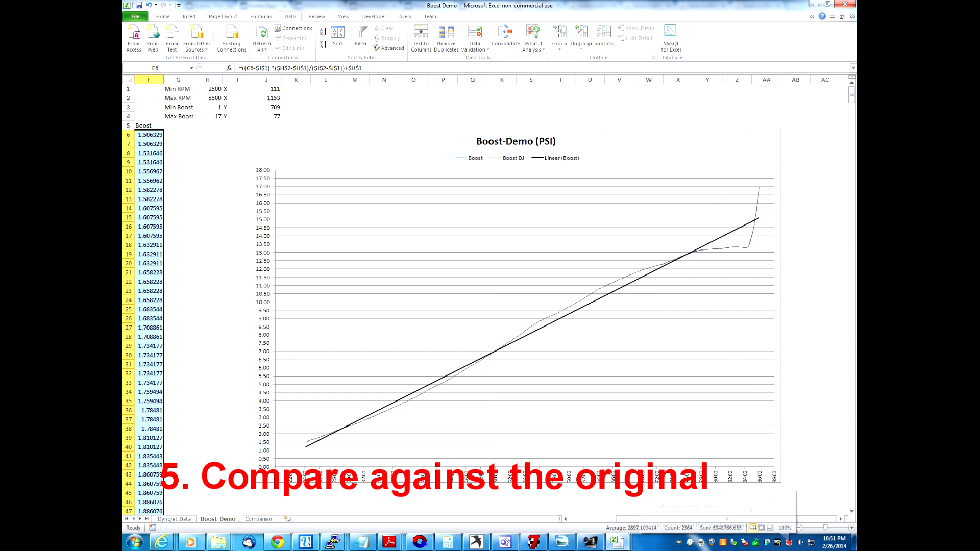
pyautogui.hotkey('ctrl', 'pagedown')
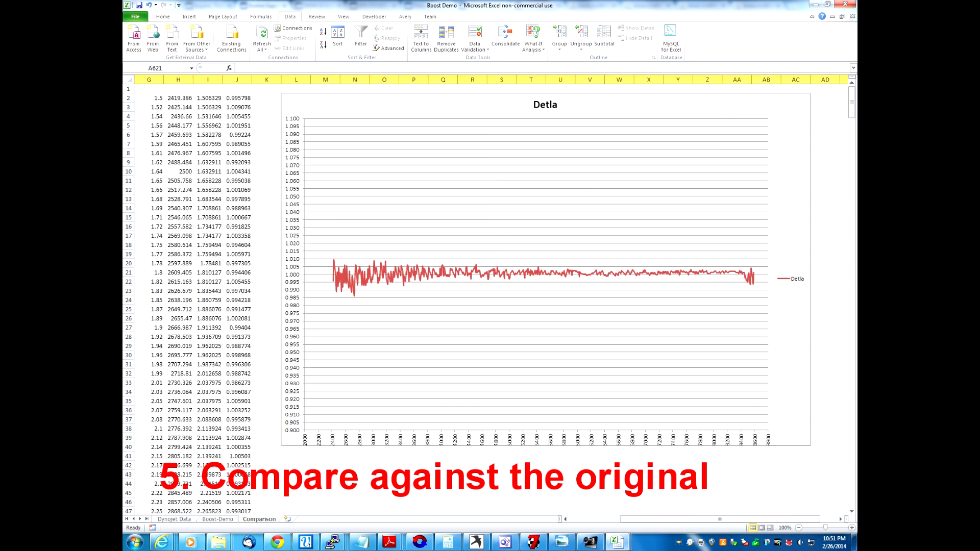